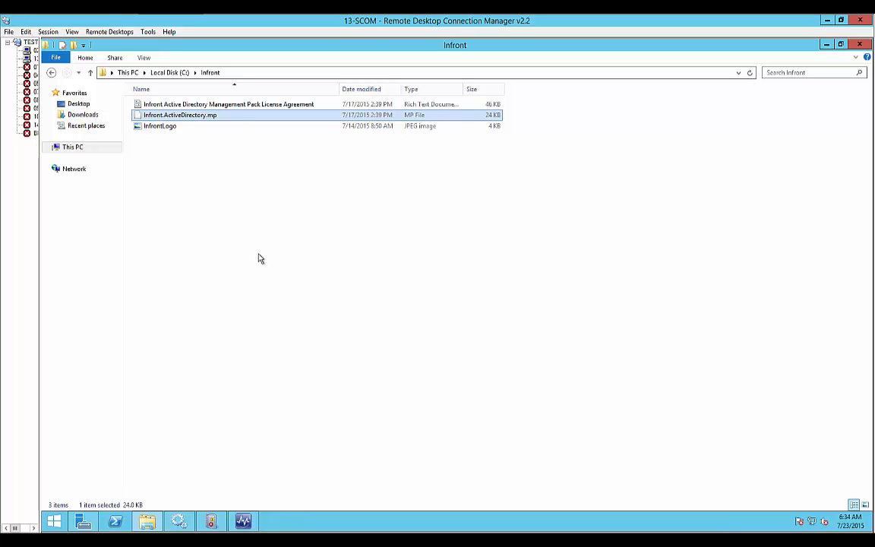
# In Operations Manager, try to import Infront.ActiveDirectory.mp from disk without searching the online catalog for dependencies, and cancel the import wizard.
pyautogui.click(243, 521)
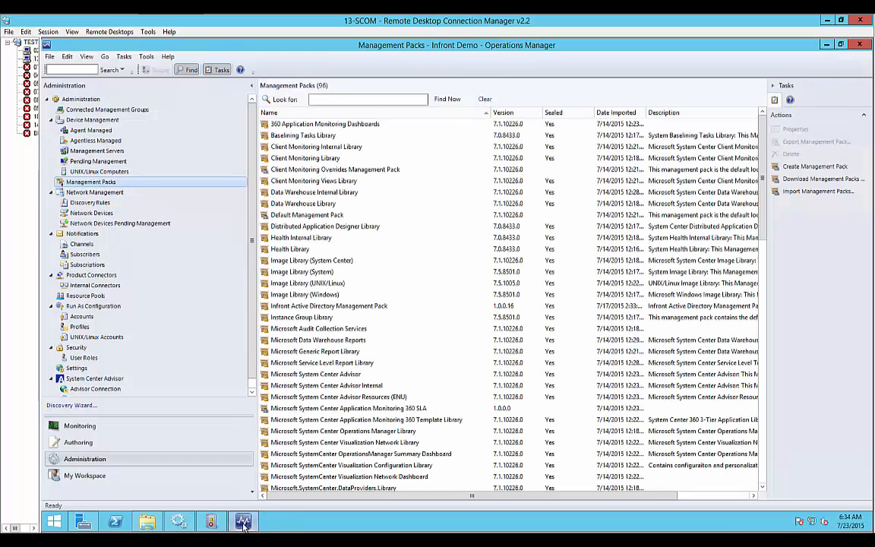
pyautogui.rightClick(107, 182)
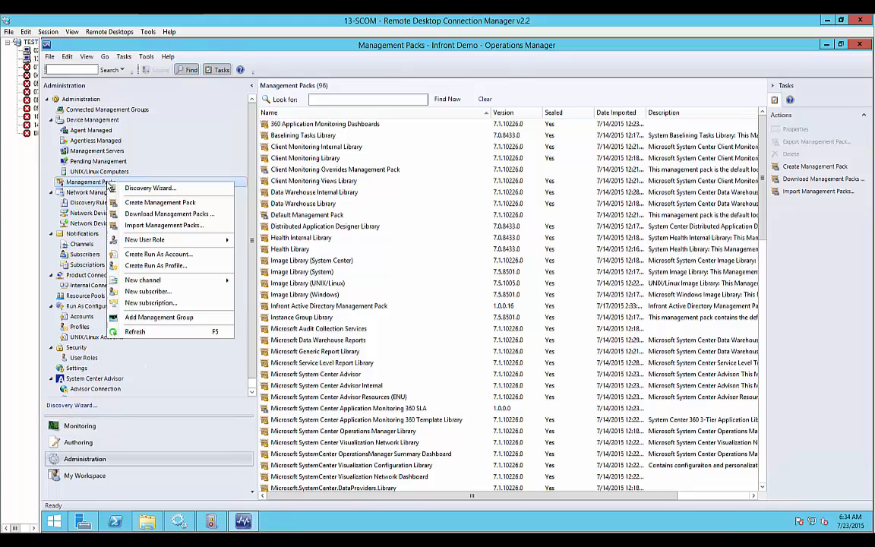
pyautogui.click(136, 227)
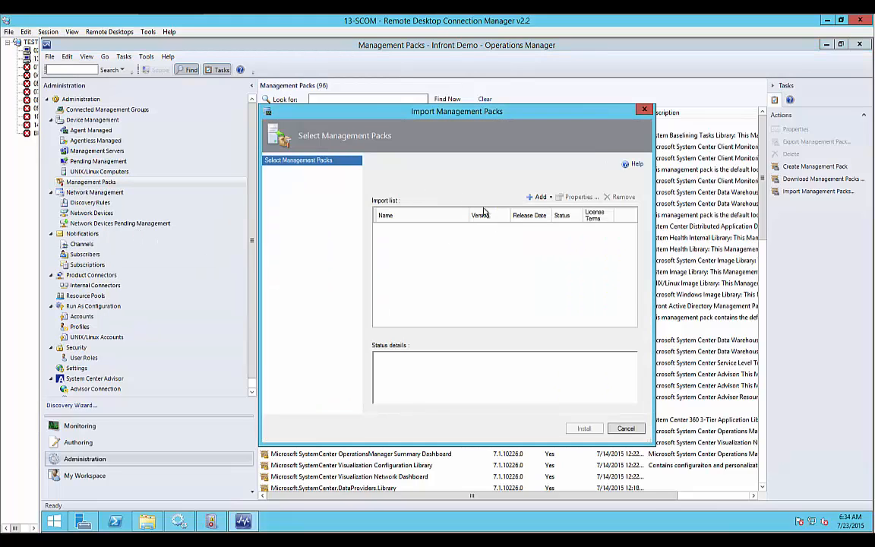
pyautogui.click(551, 198)
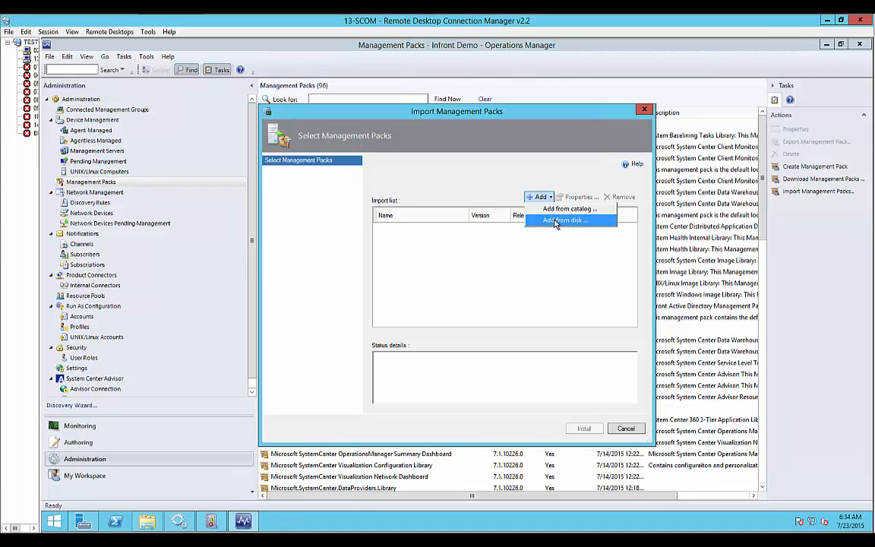
pyautogui.click(555, 221)
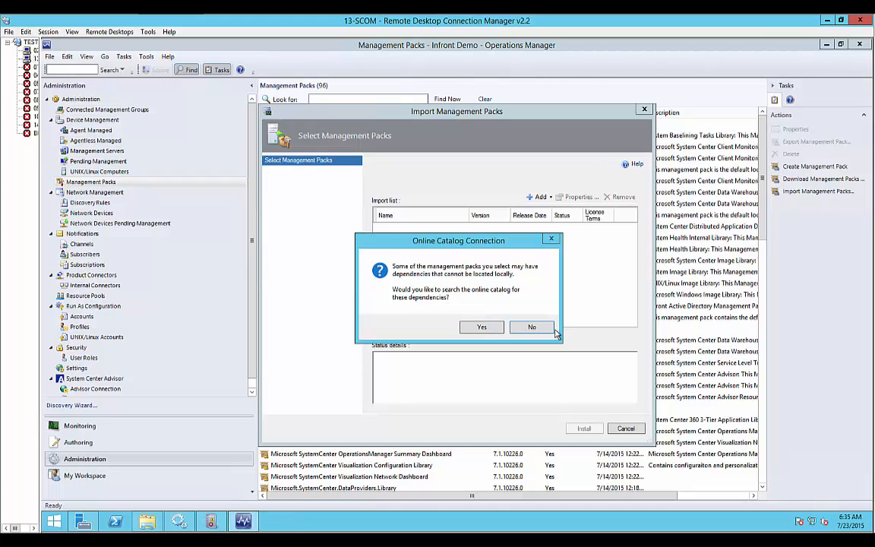
pyautogui.click(532, 328)
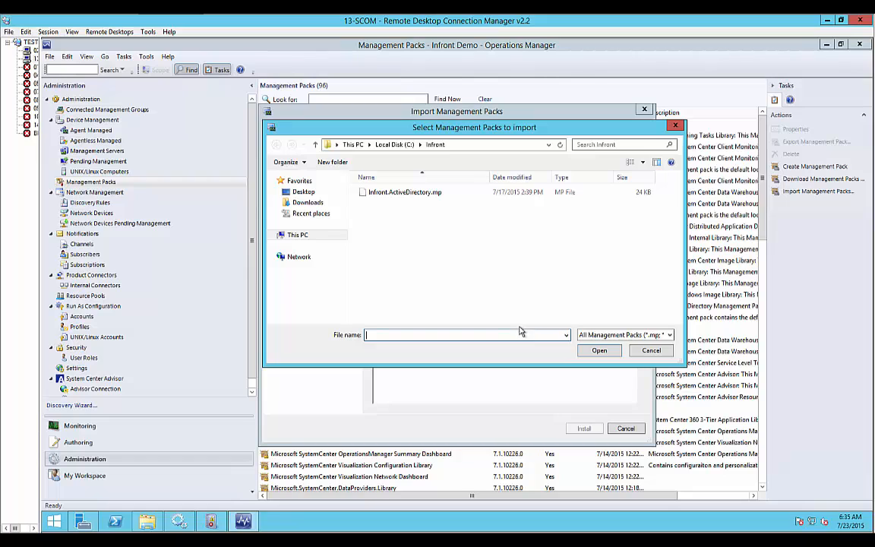
pyautogui.click(393, 193)
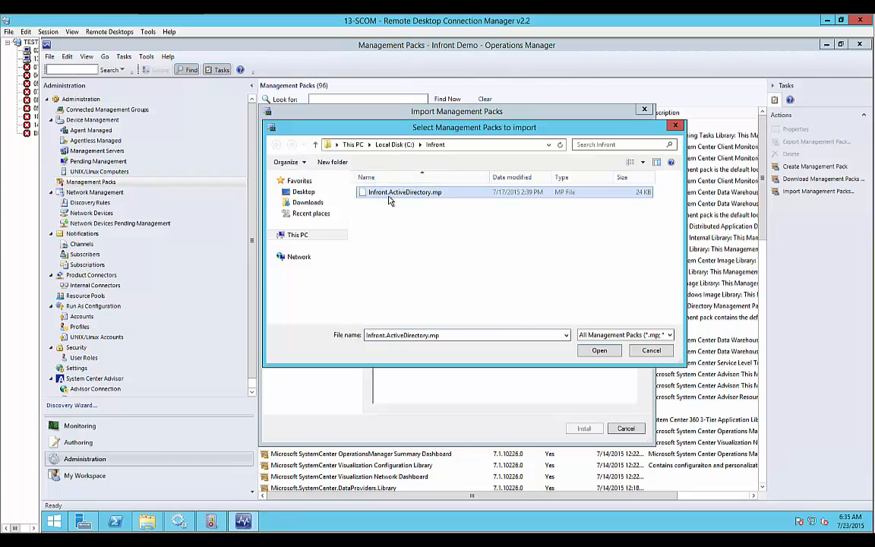
pyautogui.click(589, 352)
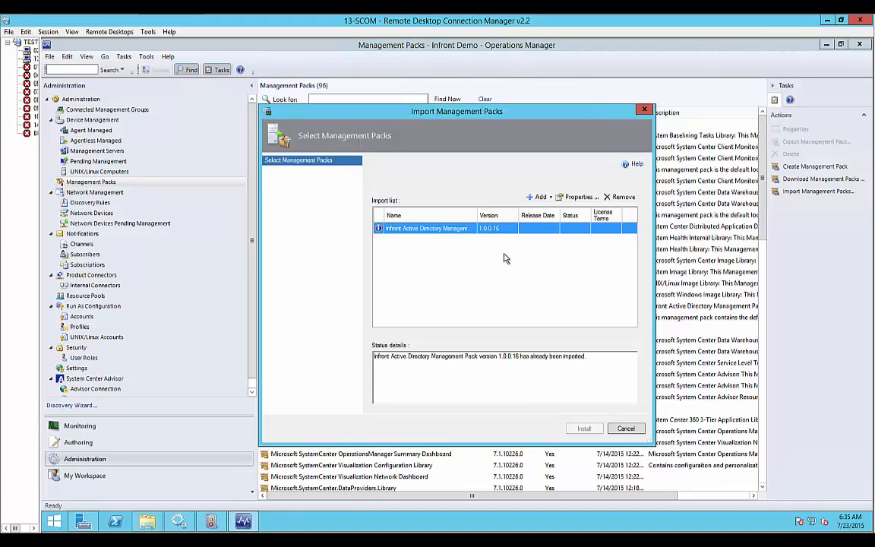
pyautogui.click(626, 429)
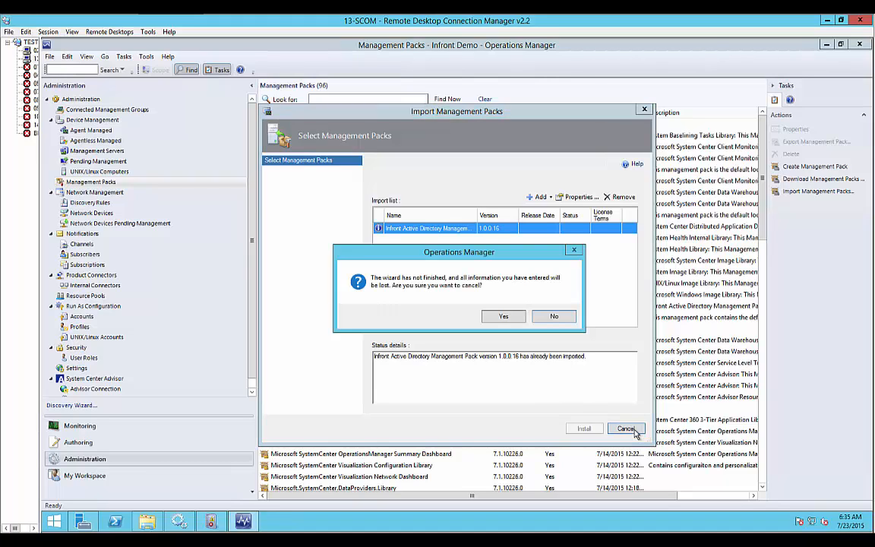
pyautogui.click(505, 317)
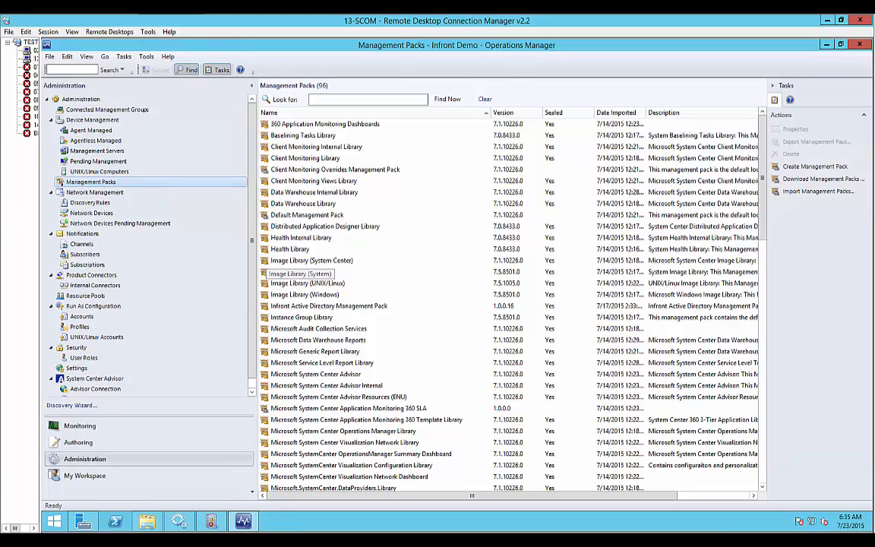
# View the Infront Consulting Group - Training page under Infront.ActiveDirectoryMP in the Monitoring workspace.
pyautogui.click(88, 428)
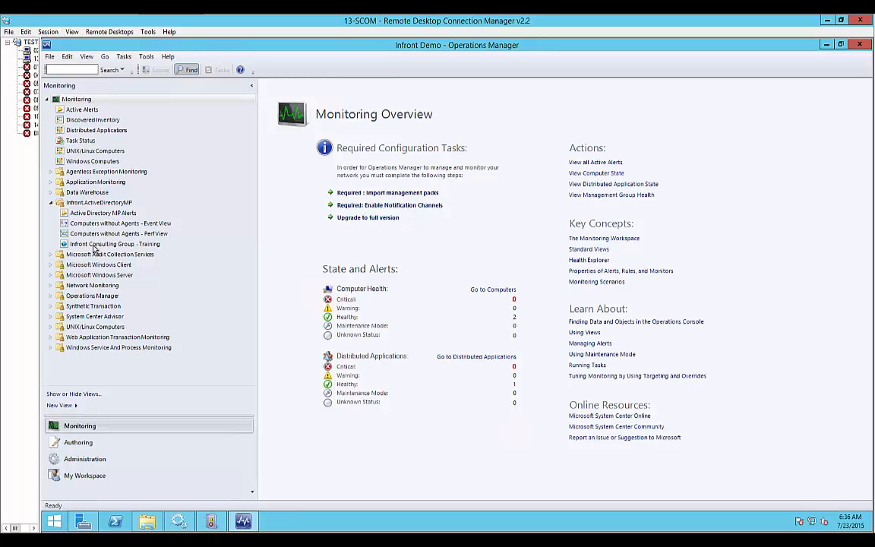
pyautogui.click(94, 244)
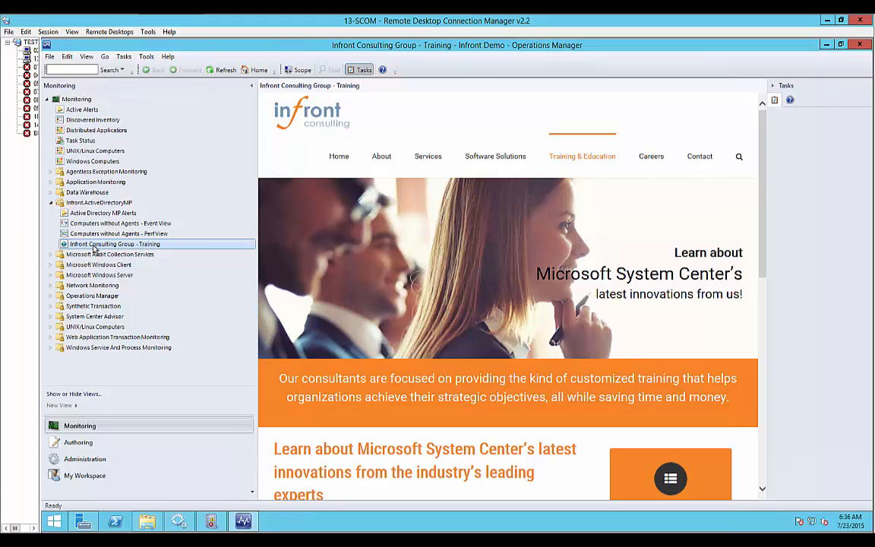
pyautogui.moveTo(398, 167)
pyautogui.moveTo(490, 163)
# Show the authoring rules, enter "root management server" as the look-for text, and widen the Name column to read the full rule names.
pyautogui.click(83, 446)
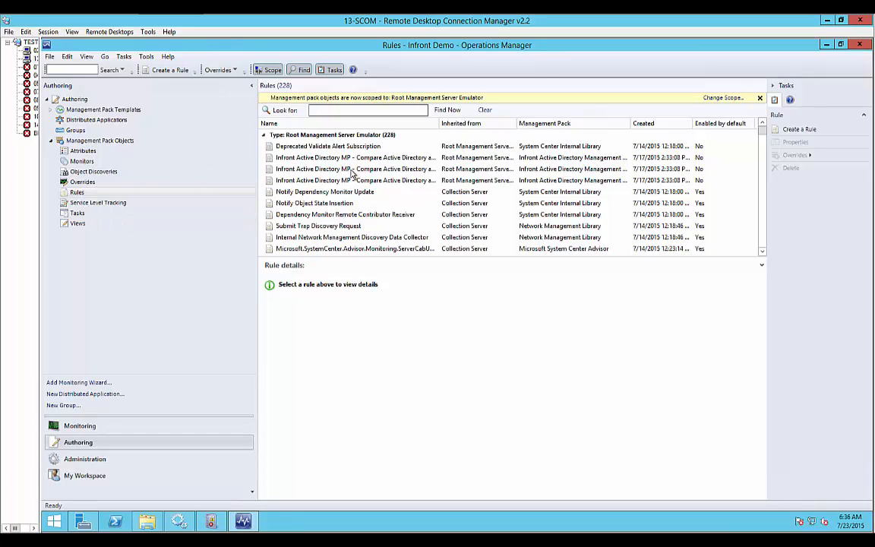
pyautogui.click(326, 112)
pyautogui.write('root management ')
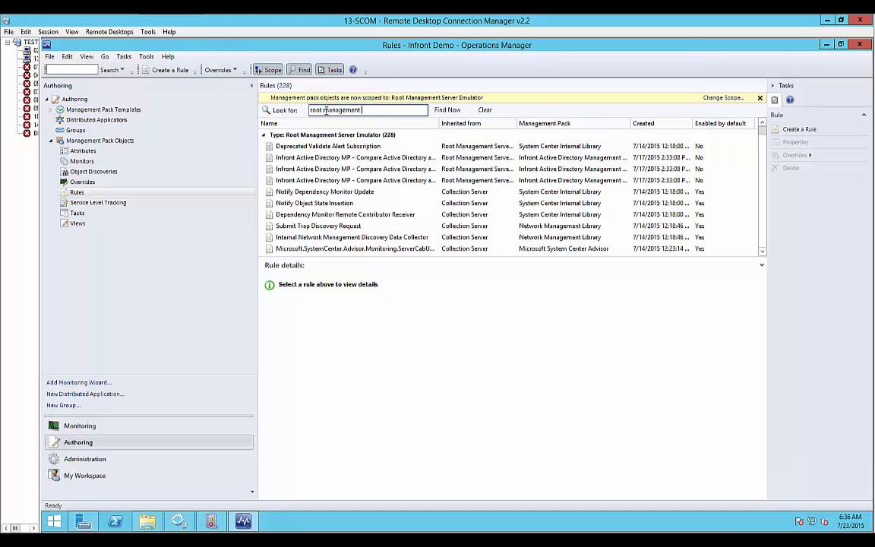
pyautogui.write('server')
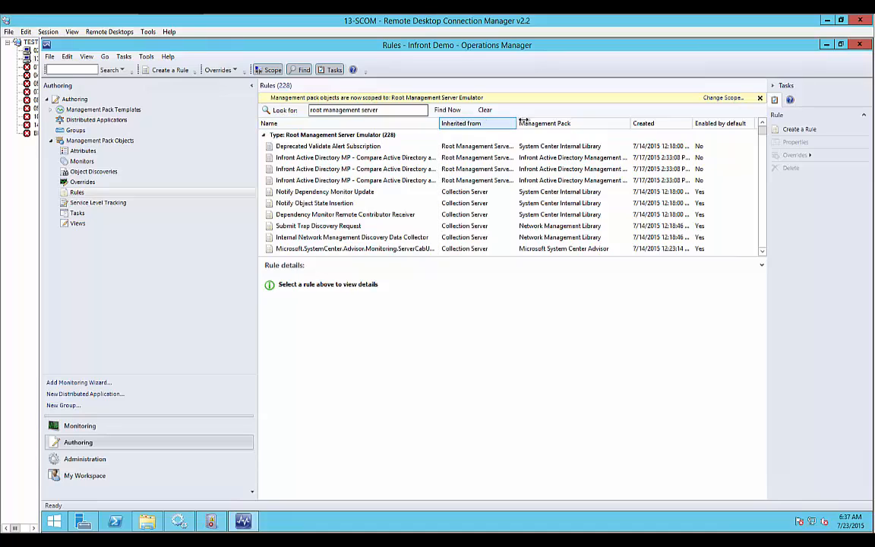
pyautogui.moveTo(438, 123); pyautogui.dragTo(564, 122)
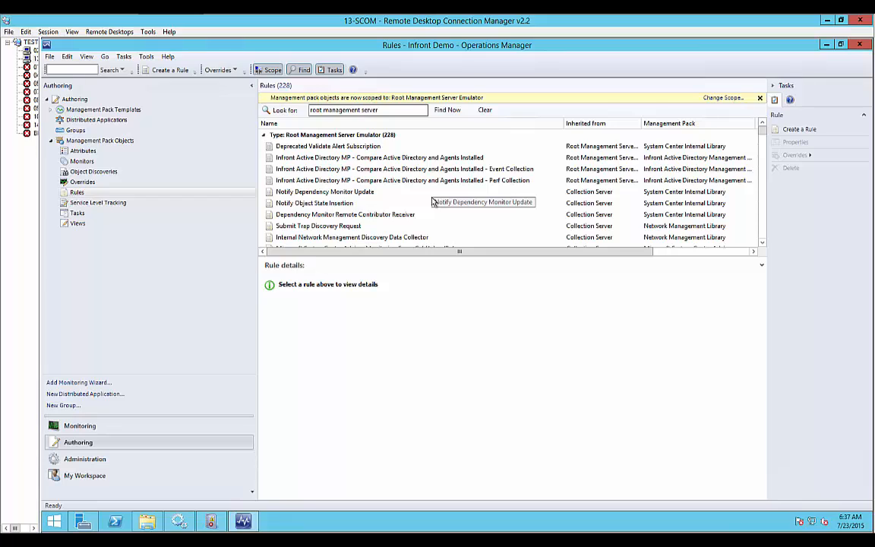
# Override the "Compare Active Directory and Agents Installed" rule for all objects of class Root Management Server Emulator, setting Enabled to True.
pyautogui.click(395, 159)
pyautogui.rightClick(392, 160)
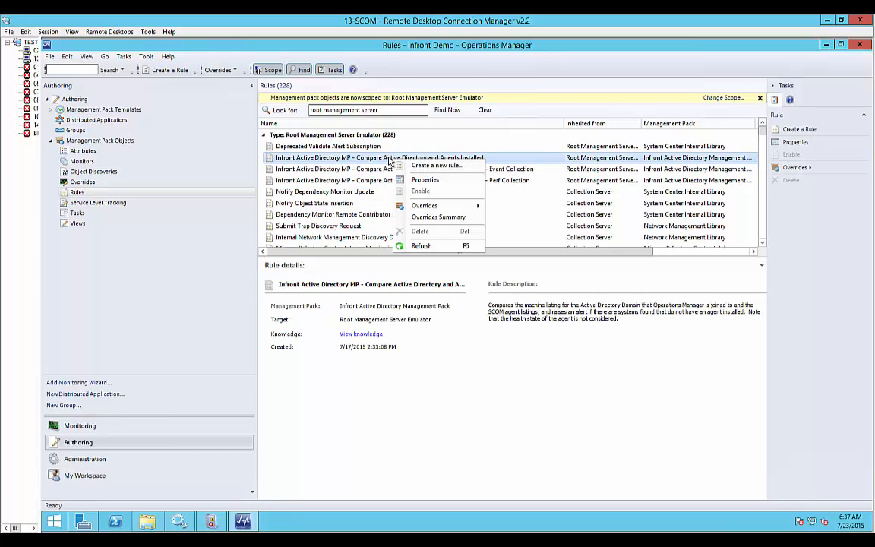
pyautogui.moveTo(423, 208)
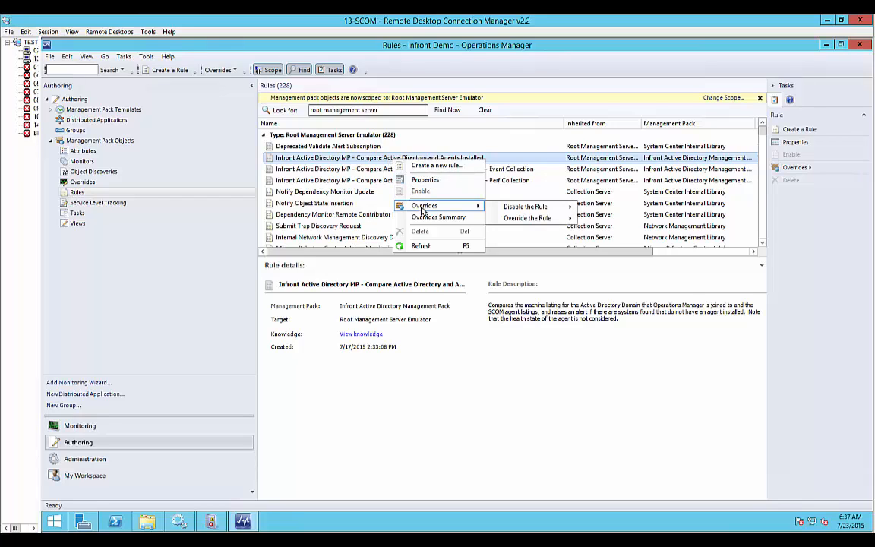
pyautogui.moveTo(527, 218)
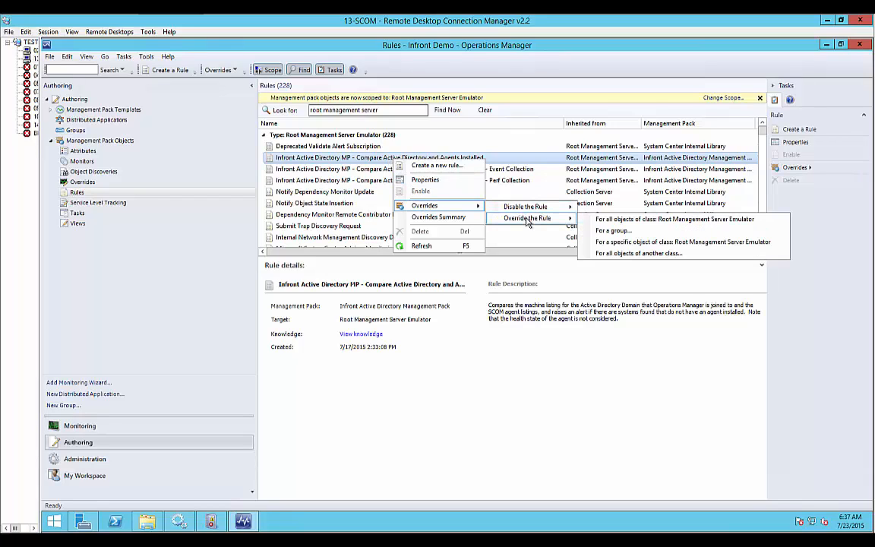
pyautogui.click(636, 220)
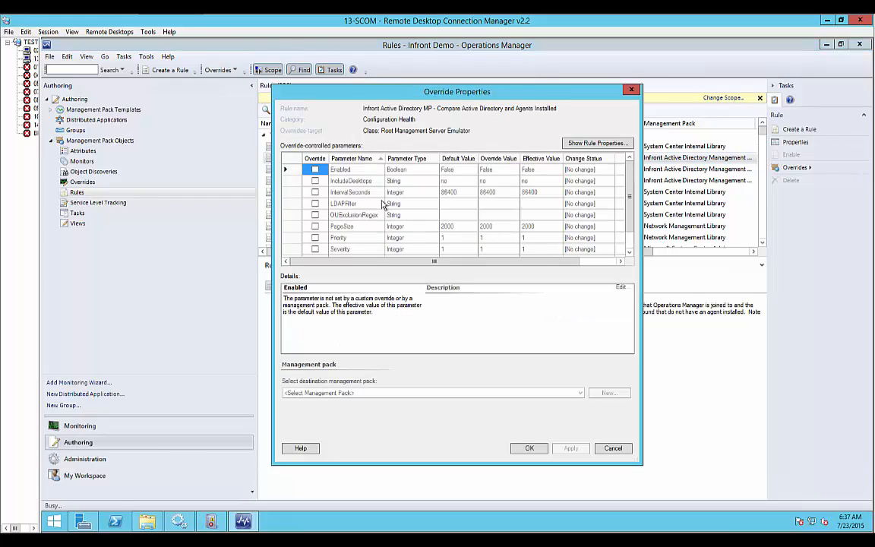
pyautogui.click(315, 169)
pyautogui.click(502, 169)
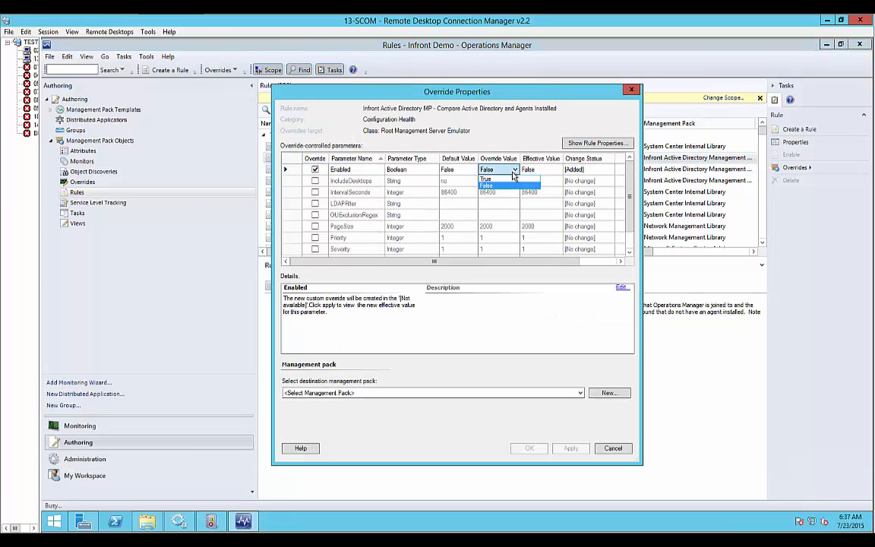
pyautogui.click(504, 189)
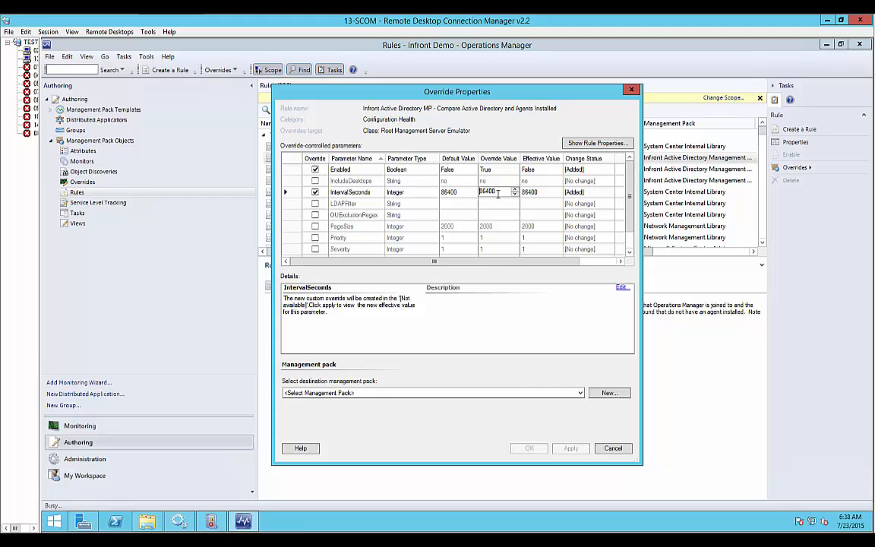
# Set the IntervalSeconds override value to 120 for the "Compare Active Directory and Agents Installed" rule.
pyautogui.moveTo(497, 191); pyautogui.dragTo(455, 195)
pyautogui.write('120')
pyautogui.click(463, 206)
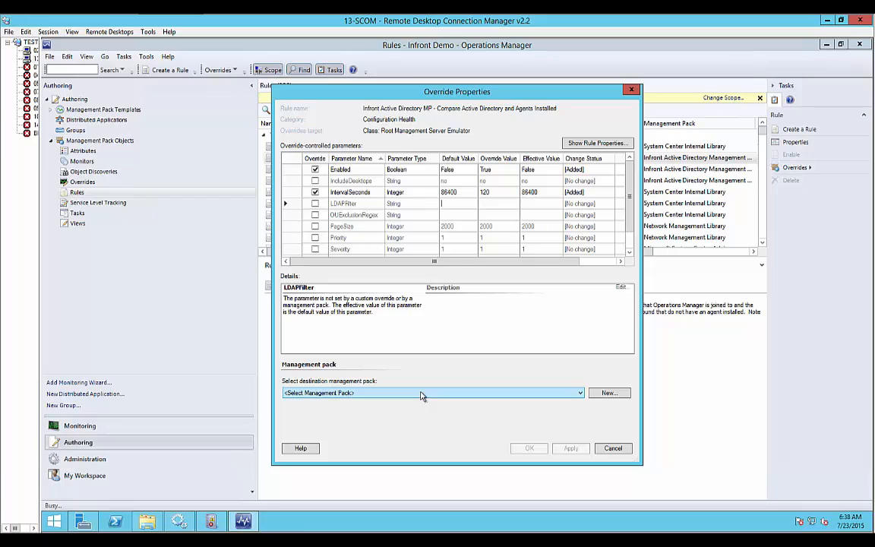
# Create the destination management pack Infront.ActiveDirectory.Overrides with no knowledge article, and save the rule's overrides into it.
pyautogui.click(598, 396)
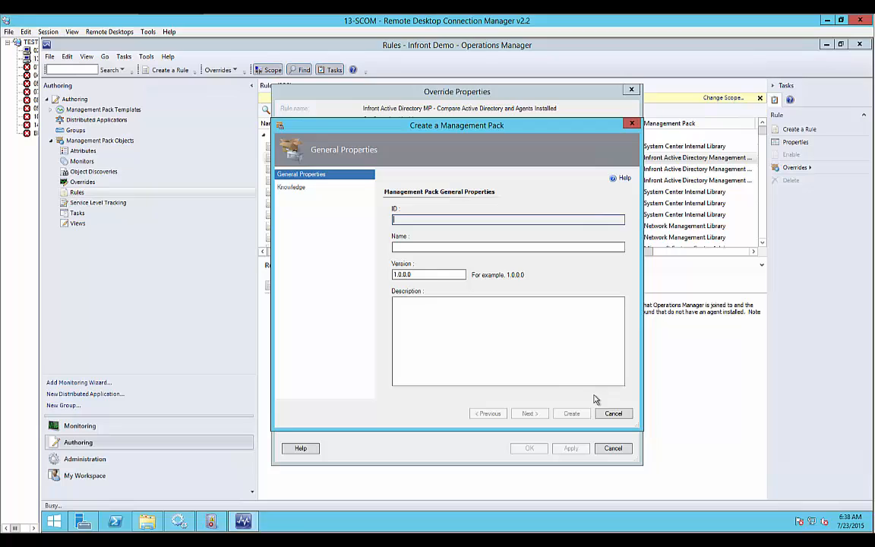
pyautogui.click(424, 247)
pyautogui.write('Infro')
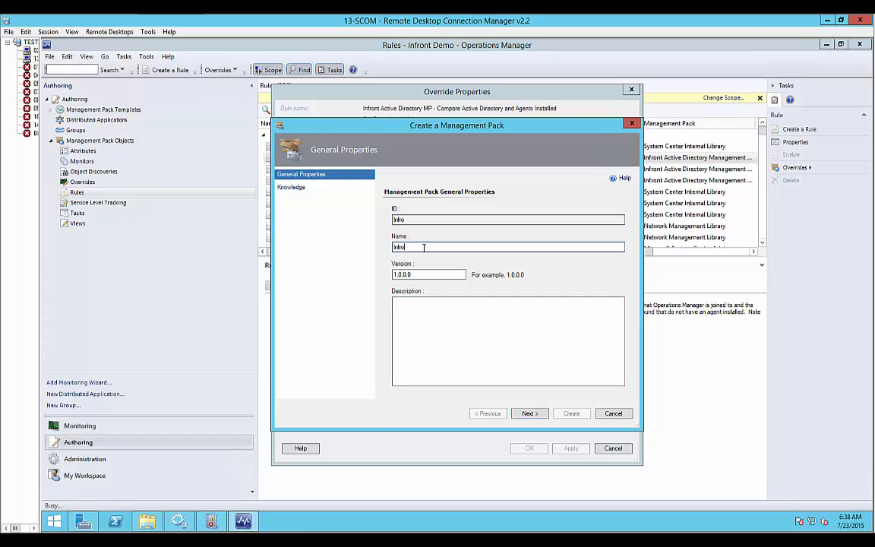
pyautogui.write('nt Active Directory Overrides')
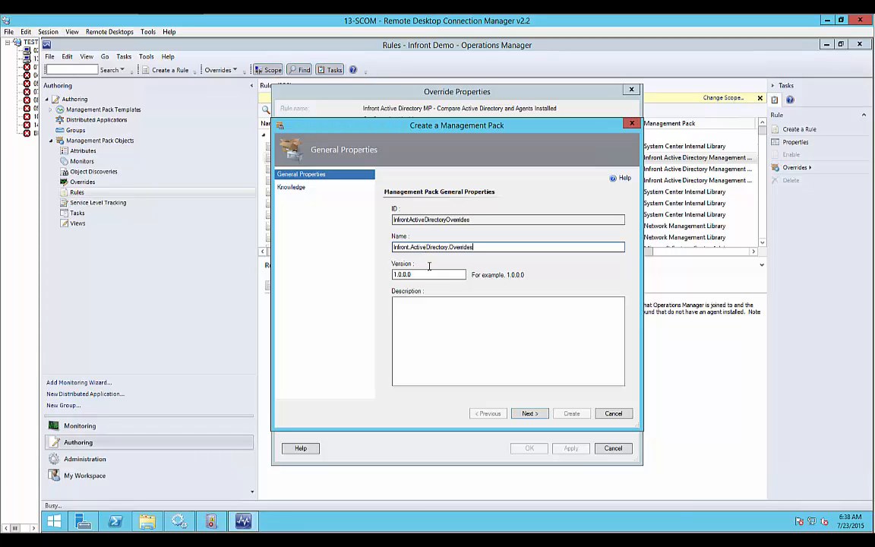
pyautogui.click(530, 413)
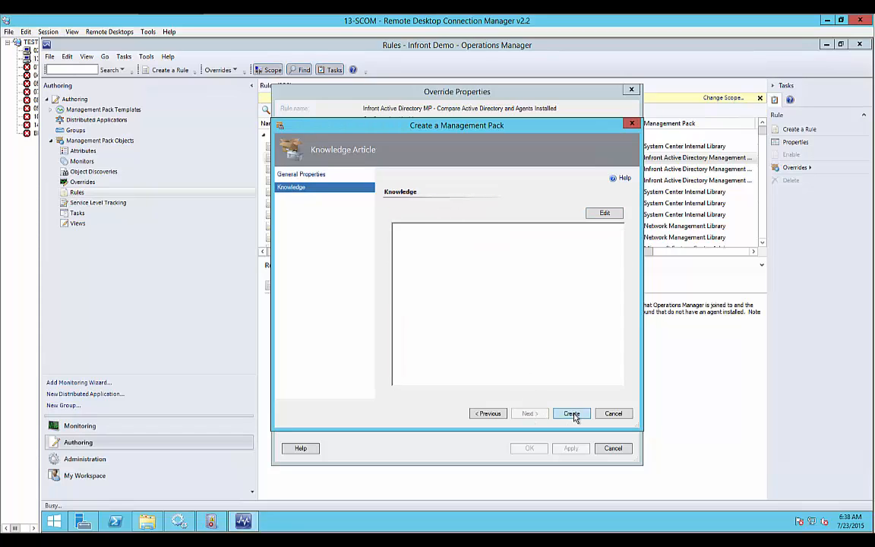
pyautogui.click(571, 414)
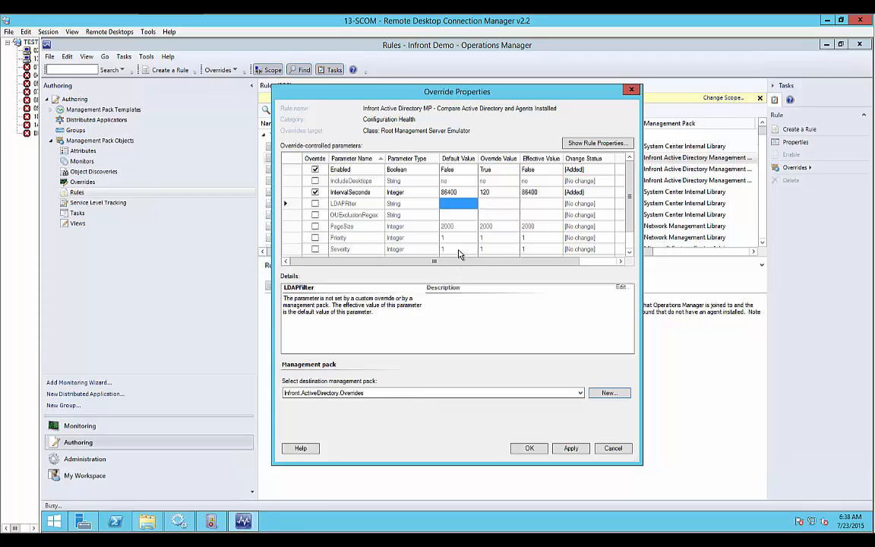
pyautogui.click(530, 448)
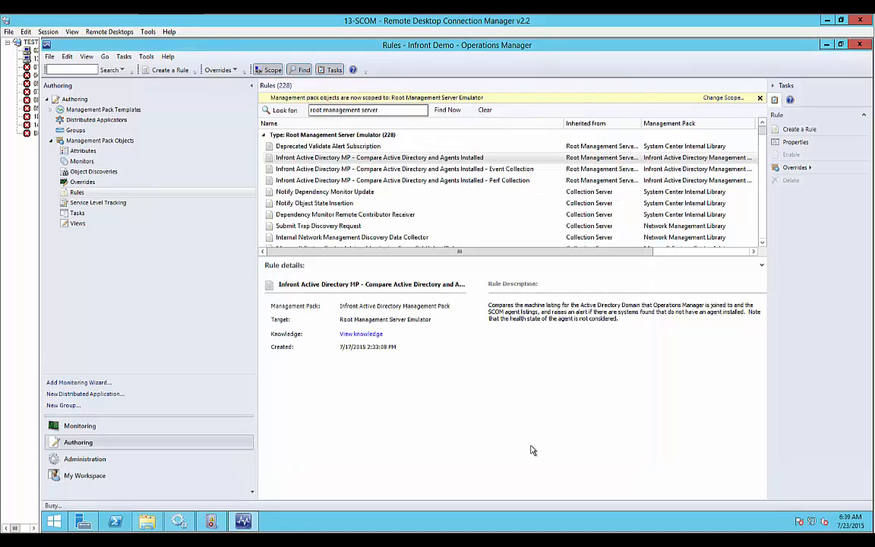
# Override the Compare Active Directory and Agents Installed - Event Collection rule for all objects of class Root Management Server Emulator, including the Enabled parameter.
pyautogui.rightClick(465, 170)
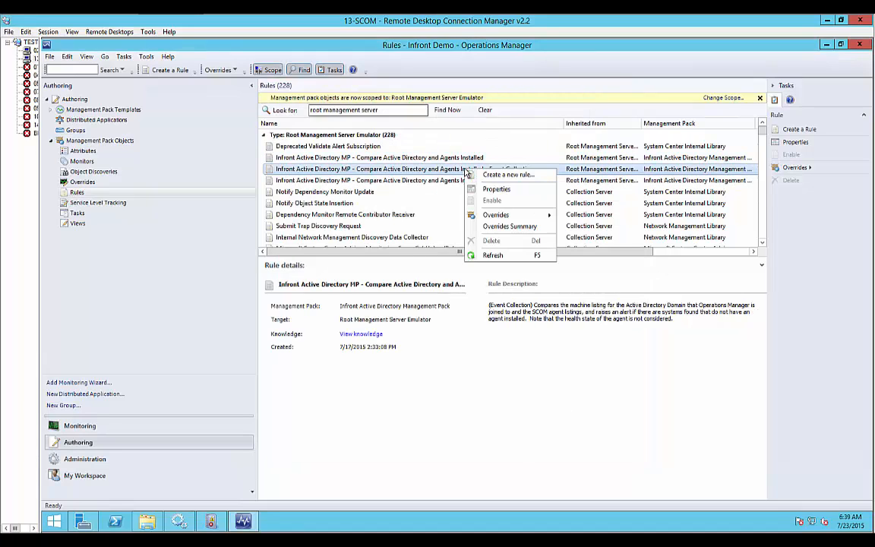
pyautogui.moveTo(503, 219)
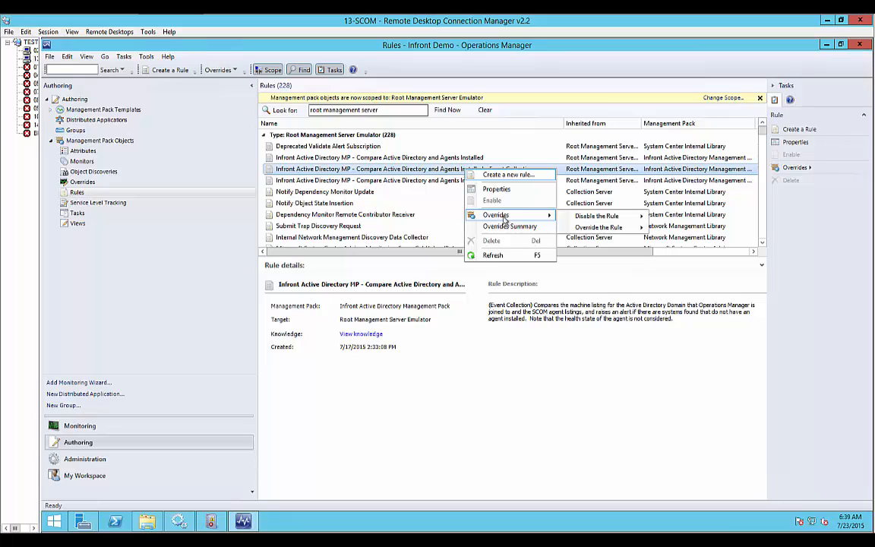
pyautogui.moveTo(600, 227)
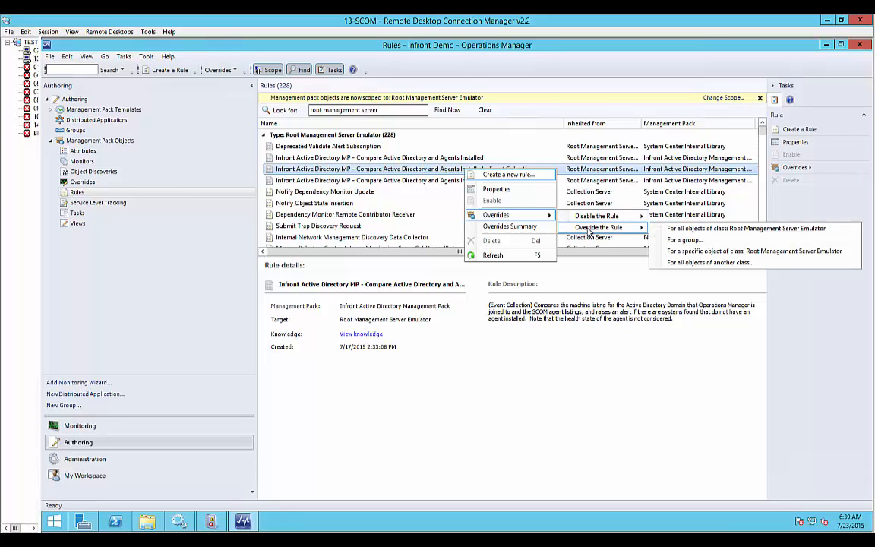
pyautogui.click(682, 228)
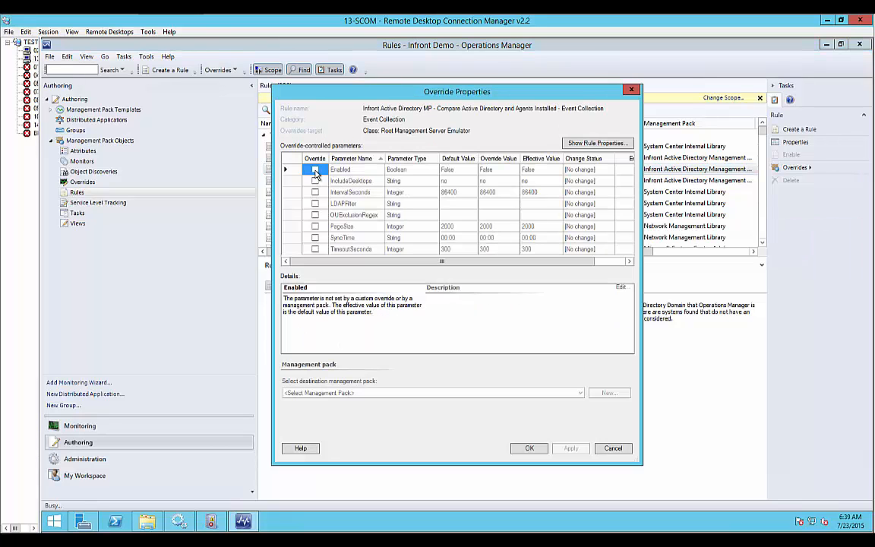
pyautogui.click(315, 170)
# Override IntervalSeconds with 120 for the Event Collection rule and save its overrides into Infront.ActiveDirectory.Overrides.
pyautogui.click(315, 192)
pyautogui.click(315, 192)
pyautogui.click(498, 192)
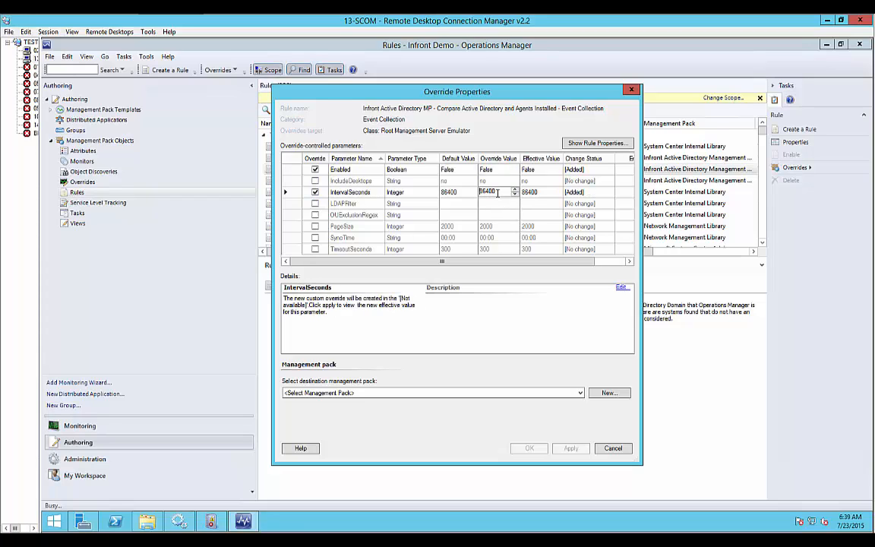
pyautogui.write('120')
pyautogui.press('Return')
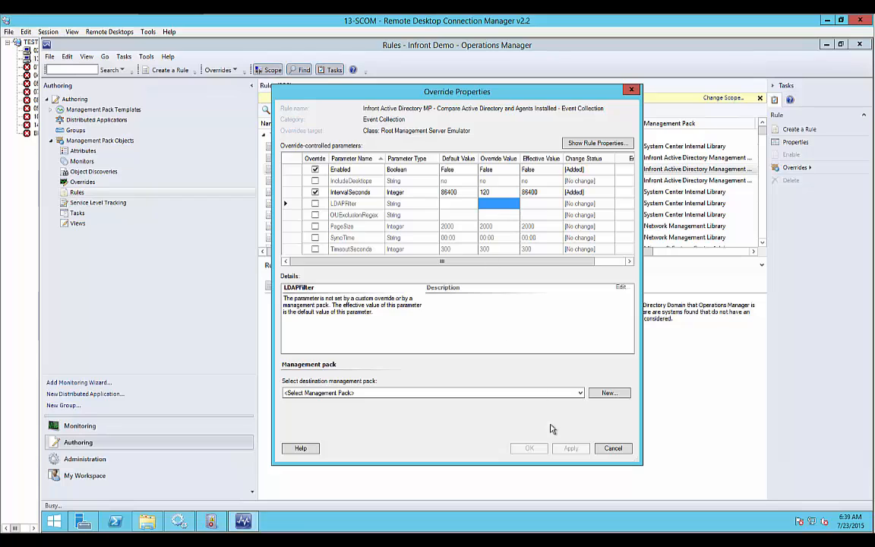
pyautogui.click(575, 392)
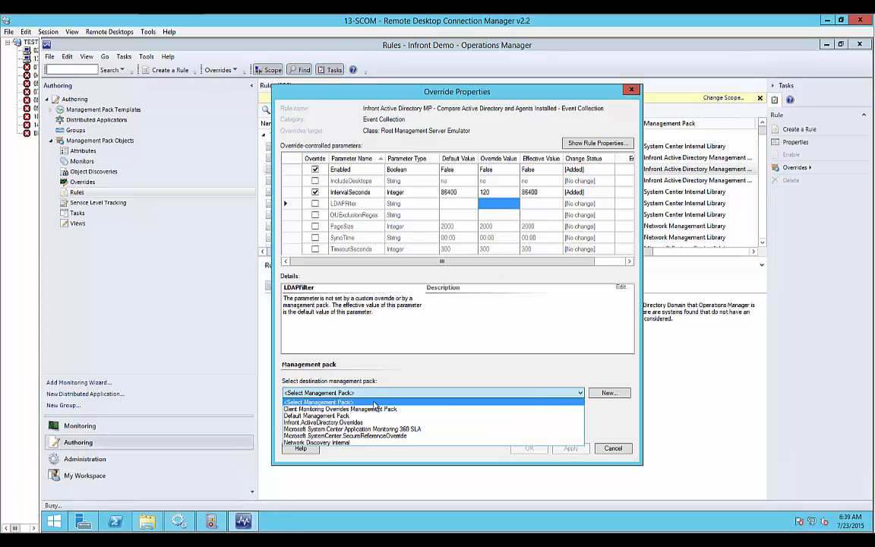
pyautogui.click(356, 422)
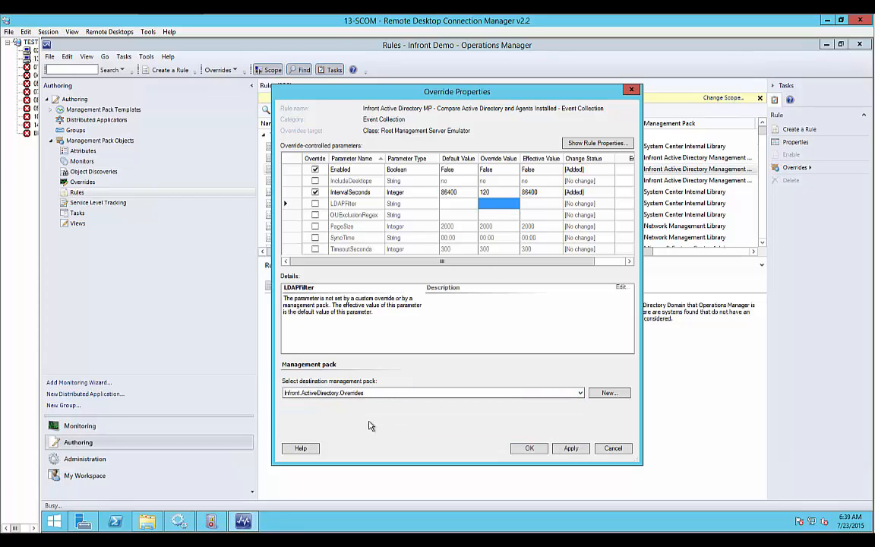
pyautogui.click(536, 451)
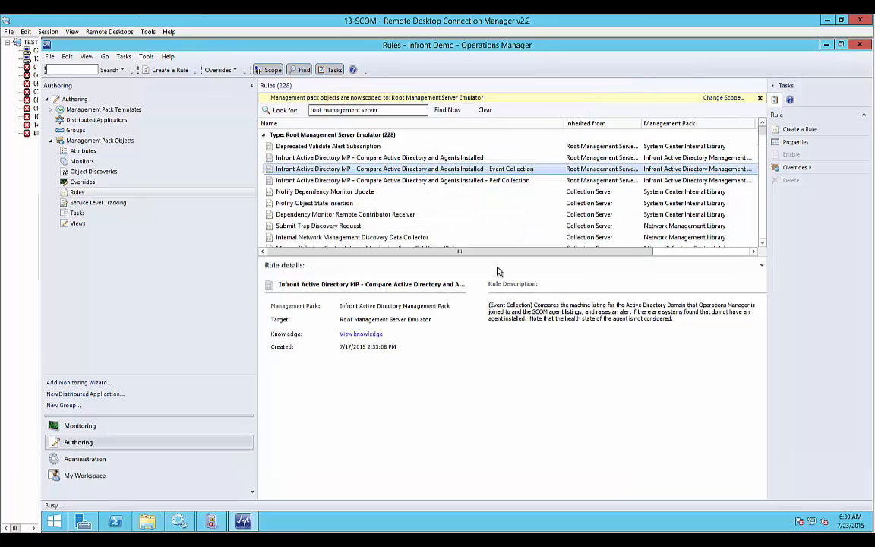
# Override the Compare Active Directory and Agents Installed - Perf Collection rule for all objects of class Root Management Server Emulator, setting Enabled to True.
pyautogui.rightClick(432, 183)
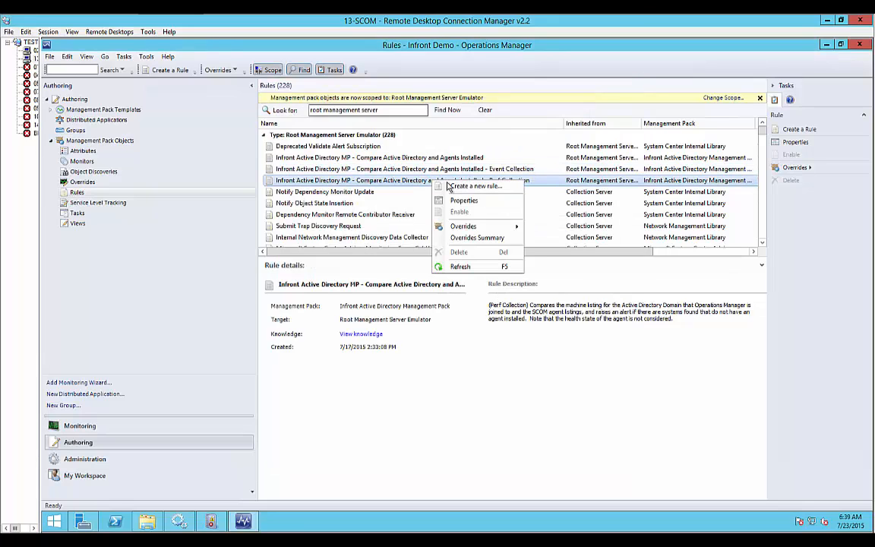
pyautogui.moveTo(464, 228)
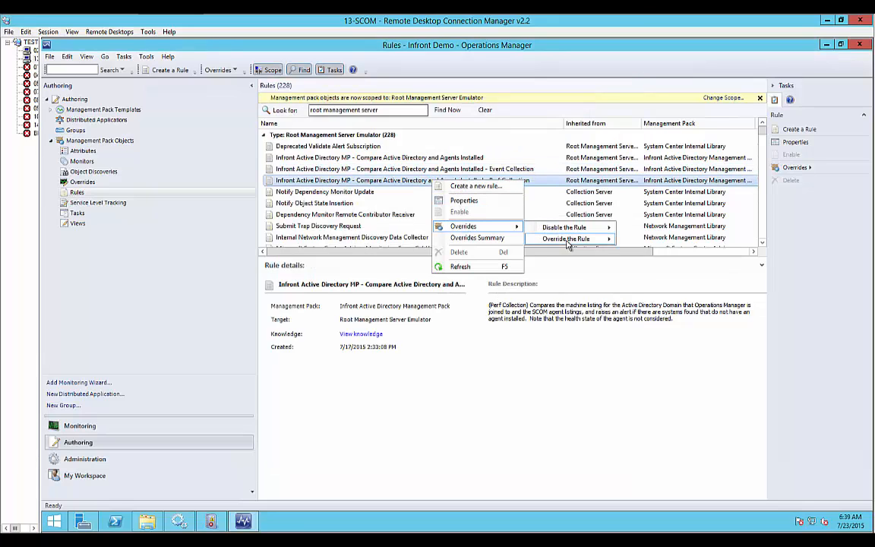
pyautogui.moveTo(566, 238)
pyautogui.click(669, 242)
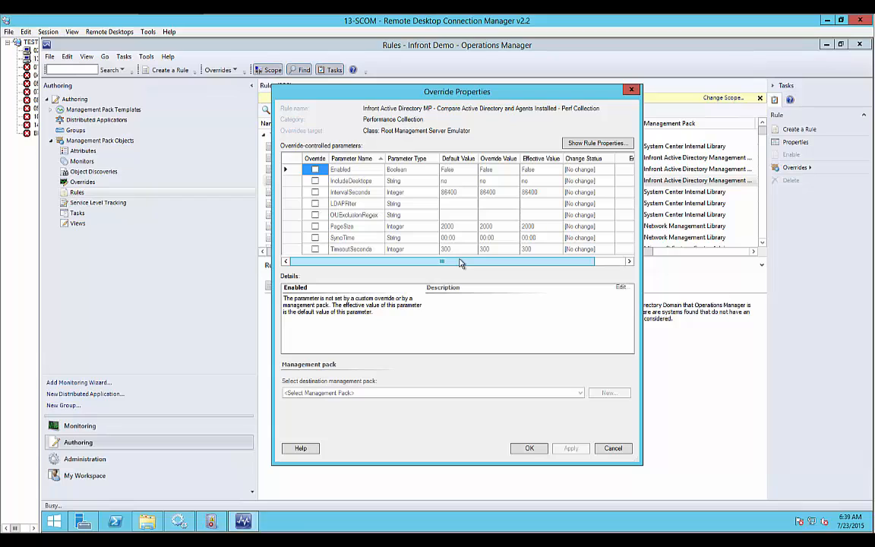
pyautogui.click(315, 169)
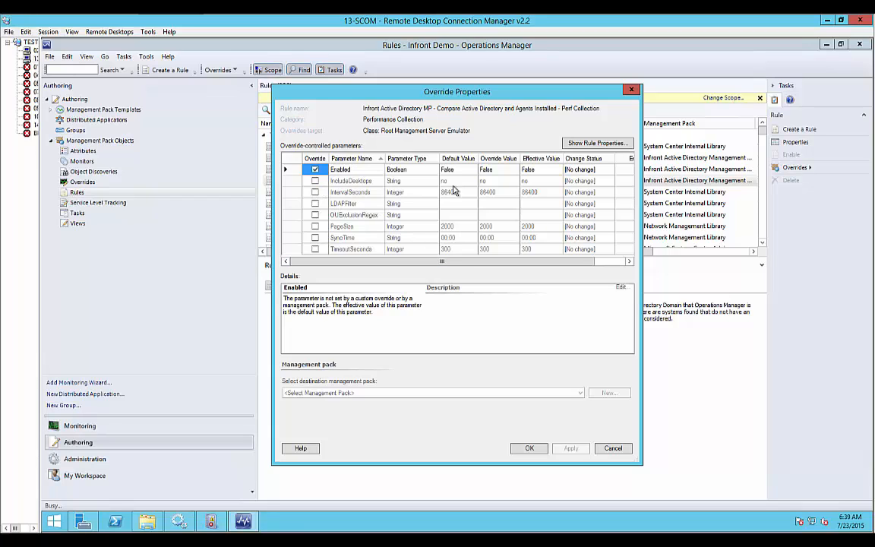
pyautogui.click(505, 170)
pyautogui.click(497, 187)
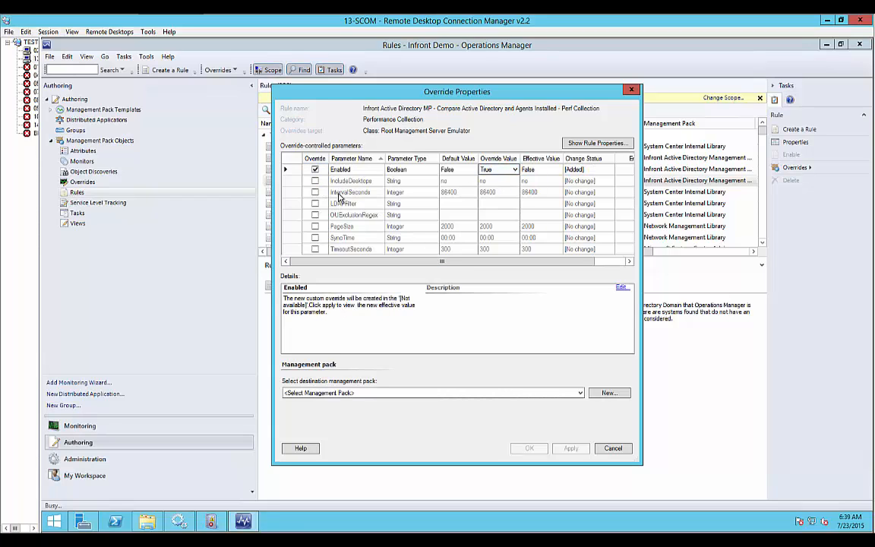
# Override IntervalSeconds with 120 for the Perf Collection rule and save its overrides into Infront.ActiveDirectory.Overrides.
pyautogui.click(315, 193)
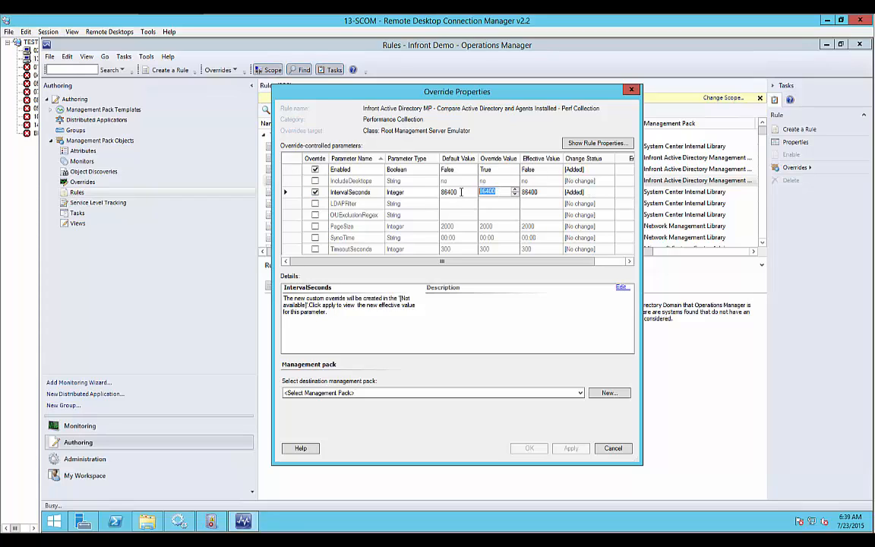
pyautogui.write('120')
pyautogui.click(486, 392)
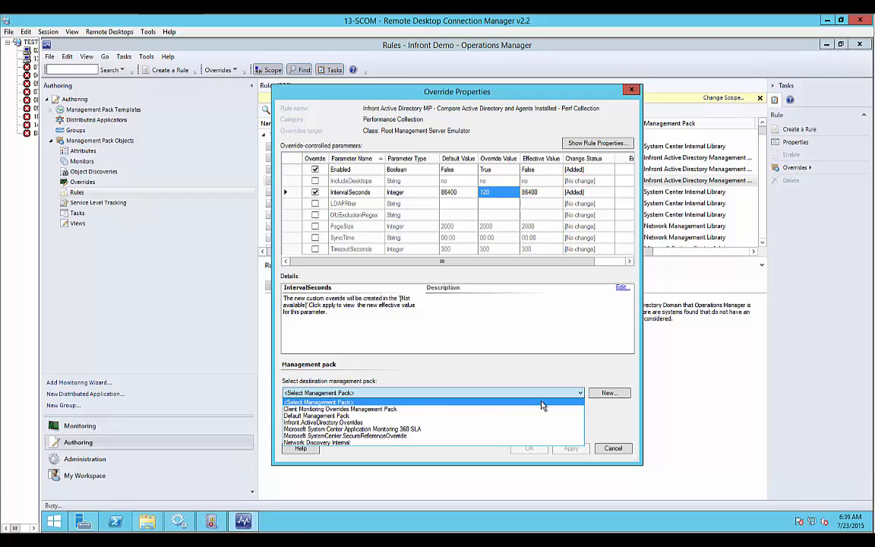
pyautogui.click(373, 422)
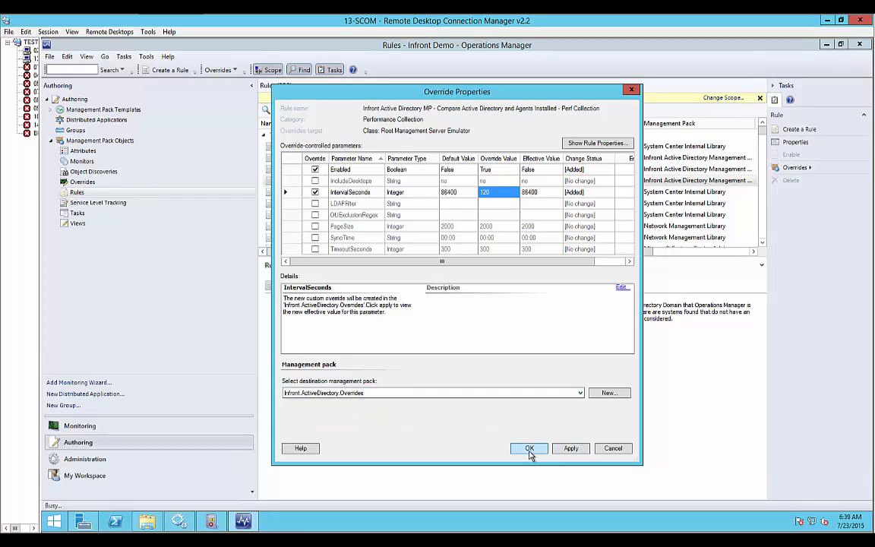
pyautogui.click(529, 448)
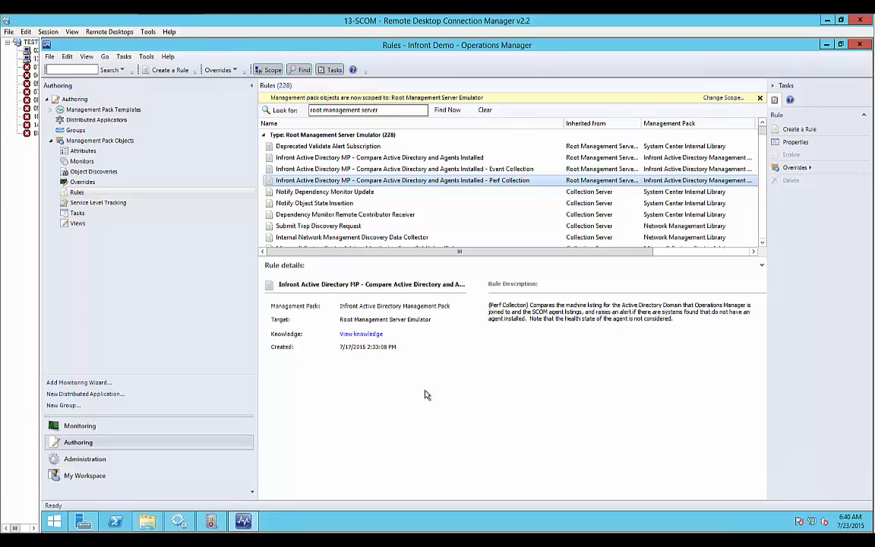
# Display the Active Directory MP Alerts under Monitoring and widen the Name and Resolution State columns.
pyautogui.click(66, 427)
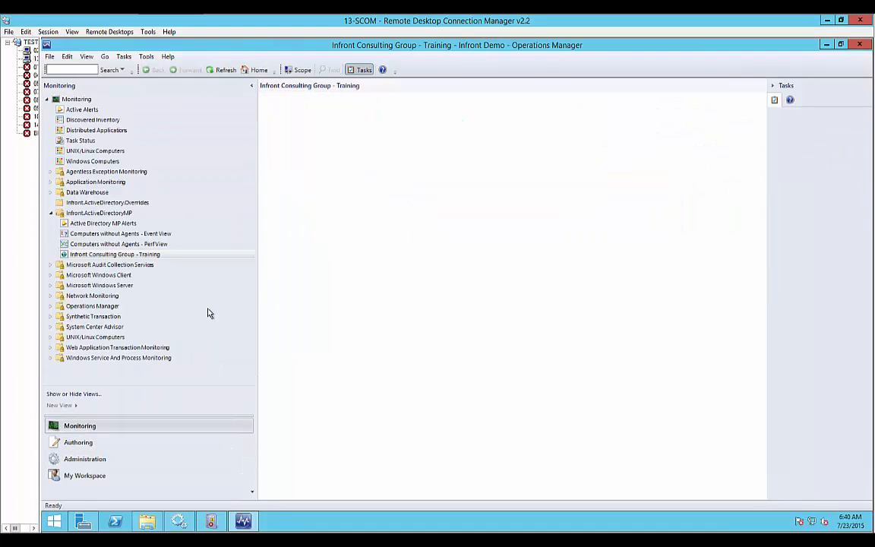
pyautogui.click(92, 226)
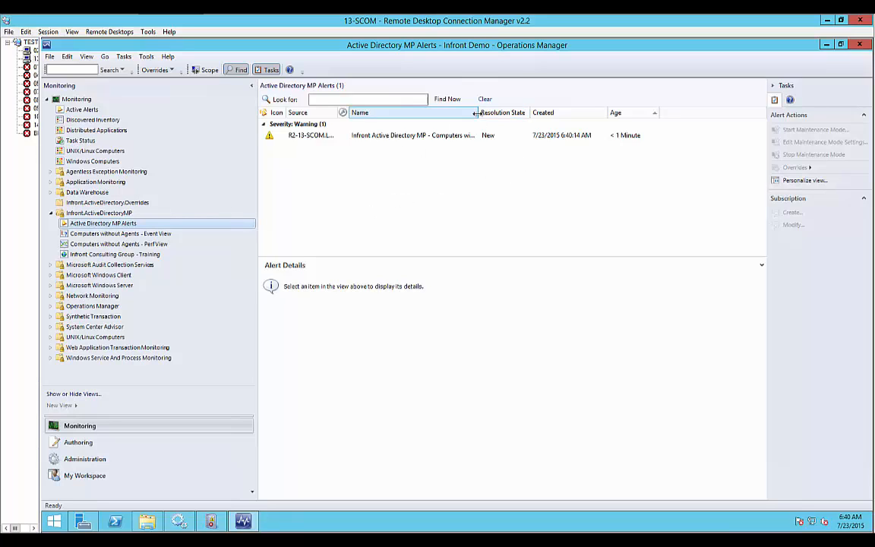
pyautogui.moveTo(476, 113); pyautogui.dragTo(542, 112)
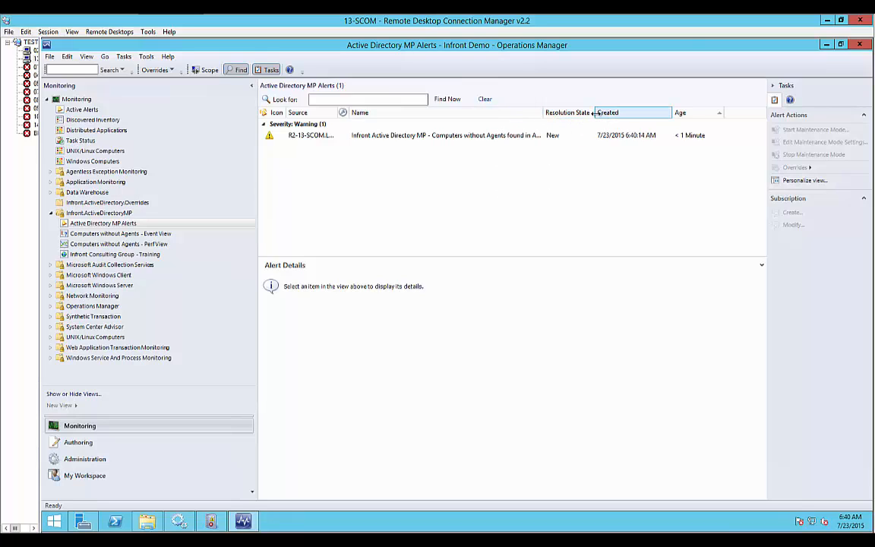
pyautogui.moveTo(599, 113); pyautogui.dragTo(612, 113)
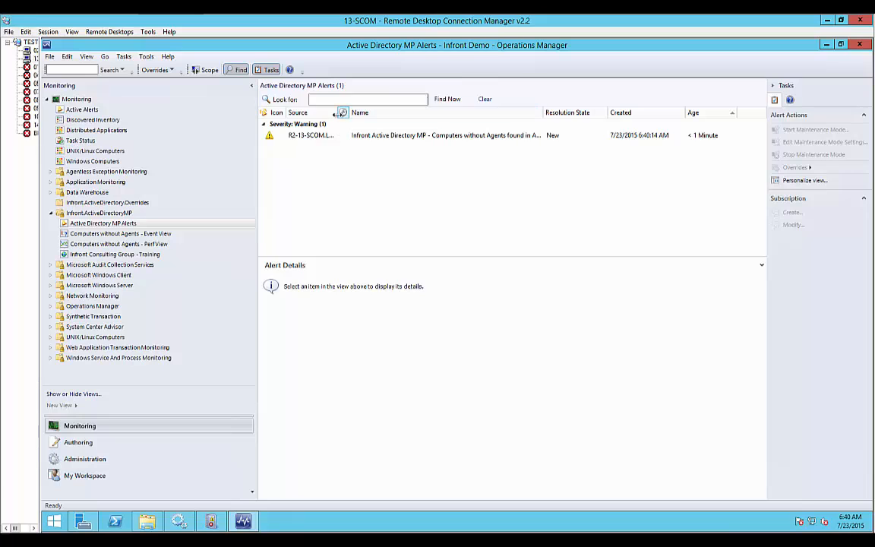
# Select the Computers without Agents alert, enlarge its details area, and highlight the number of machines found.
pyautogui.click(382, 138)
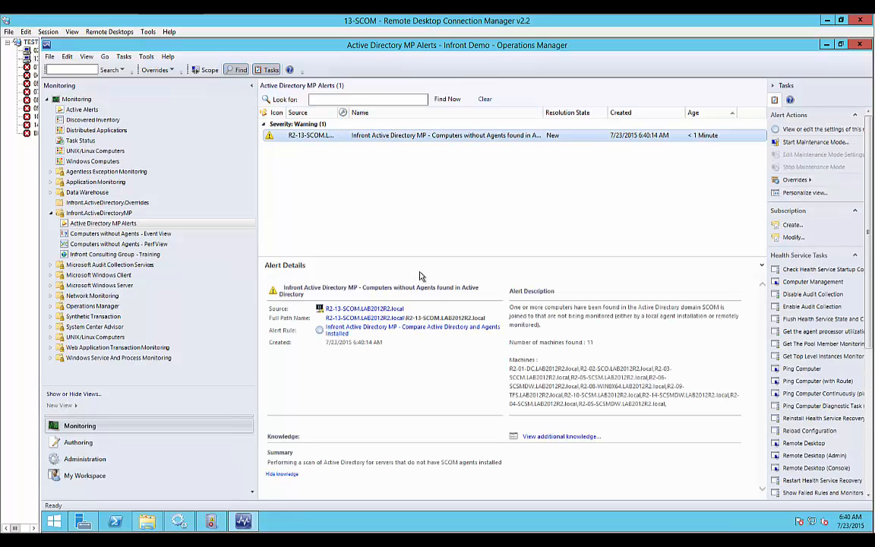
pyautogui.moveTo(427, 258); pyautogui.dragTo(423, 192)
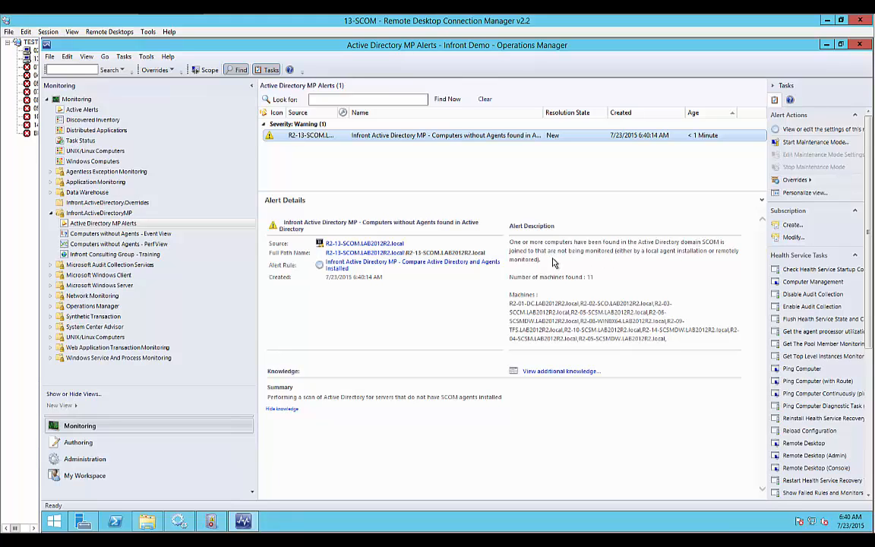
pyautogui.doubleClick(592, 278)
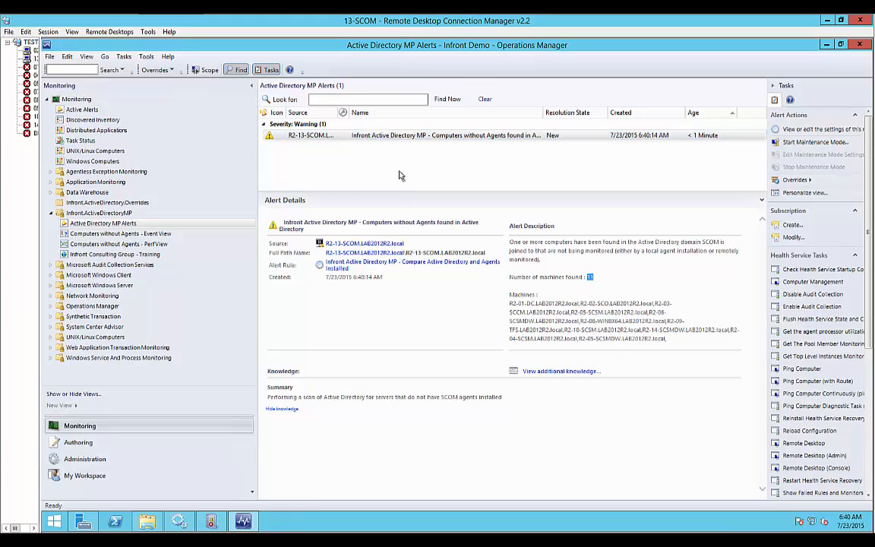
# Read the machine list in the alert description within the alert's properties, and close them without changes.
pyautogui.doubleClick(368, 136)
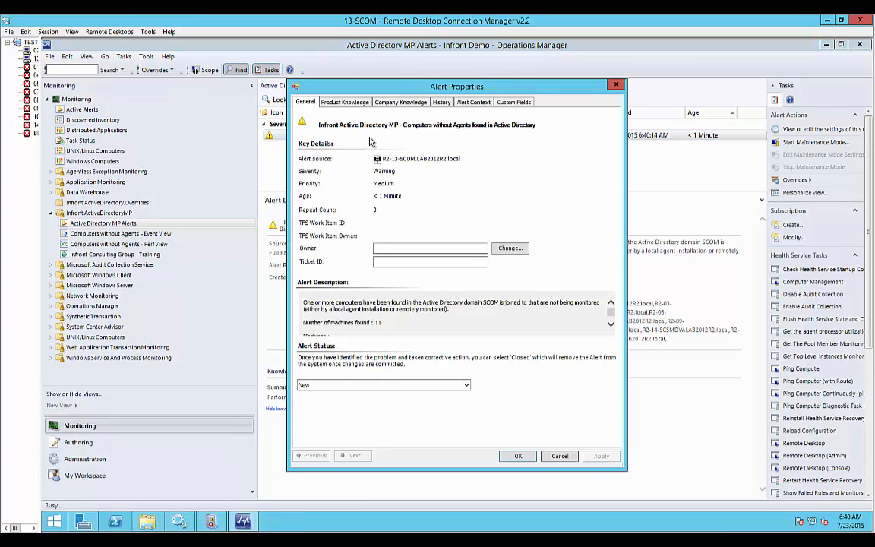
pyautogui.click(610, 325)
pyautogui.click(611, 325)
pyautogui.click(610, 325)
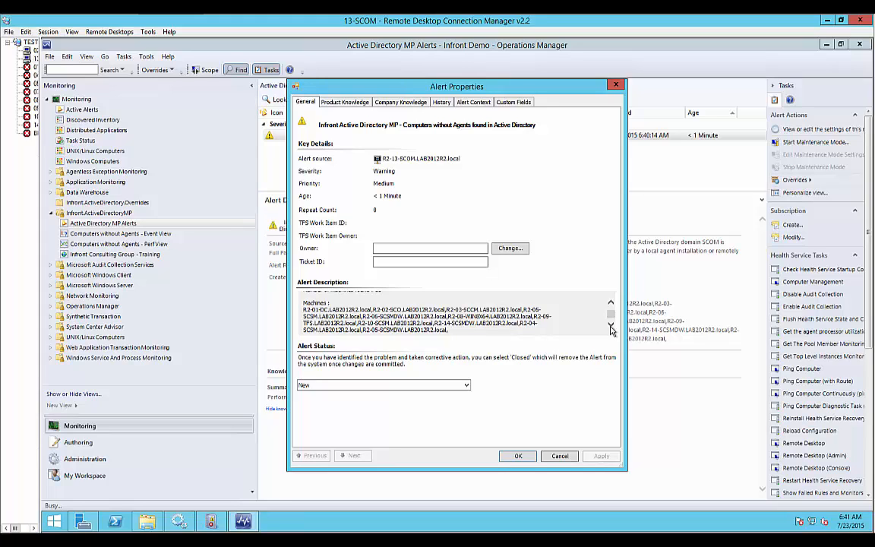
pyautogui.click(559, 456)
# Display the Computers without Agents - Event View, enlarge the event list, and refresh it.
pyautogui.click(124, 234)
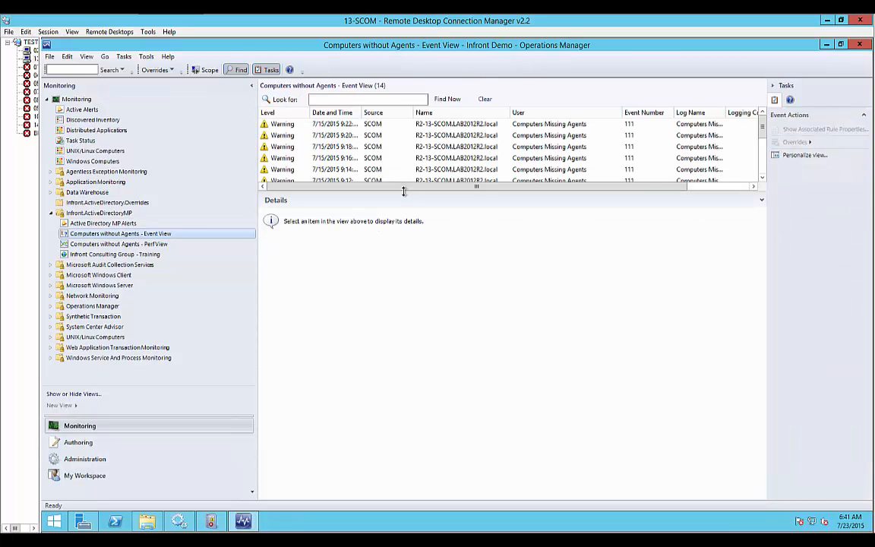
pyautogui.moveTo(403, 190); pyautogui.dragTo(403, 328)
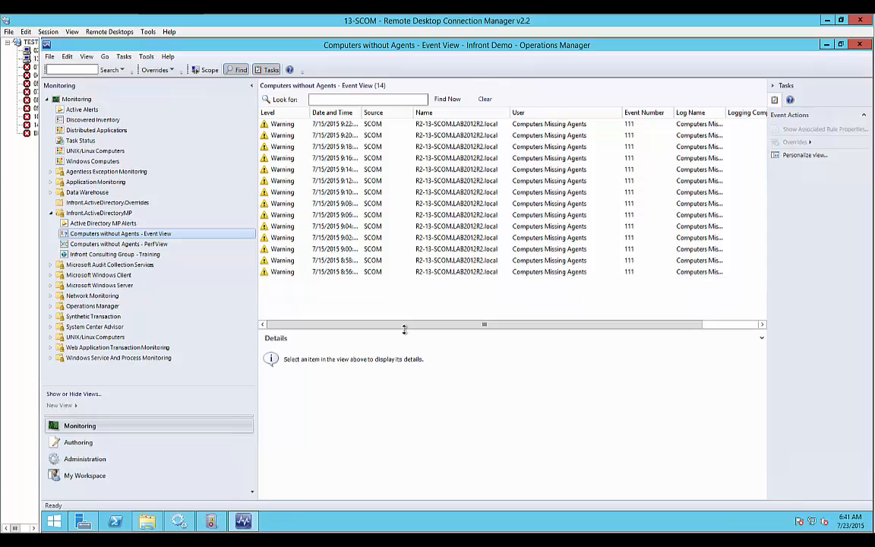
pyautogui.rightClick(371, 298)
pyautogui.click(398, 344)
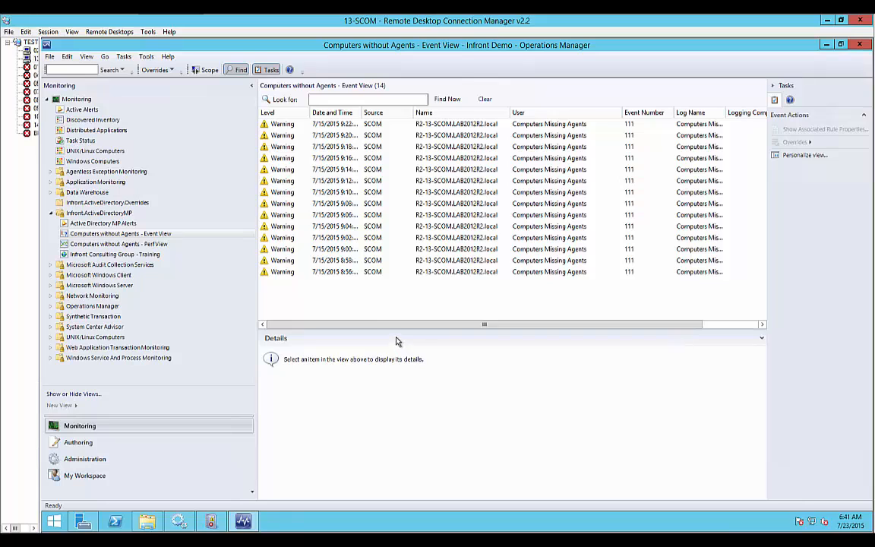
# Bring up the time range of the Computers without Agents - Perf View and set its start date to 7/23/2015.
pyautogui.click(124, 246)
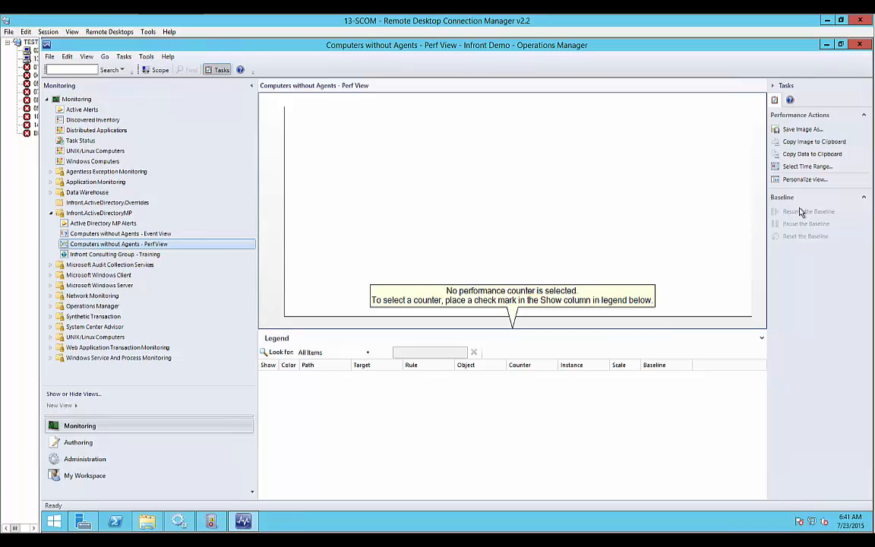
pyautogui.click(795, 168)
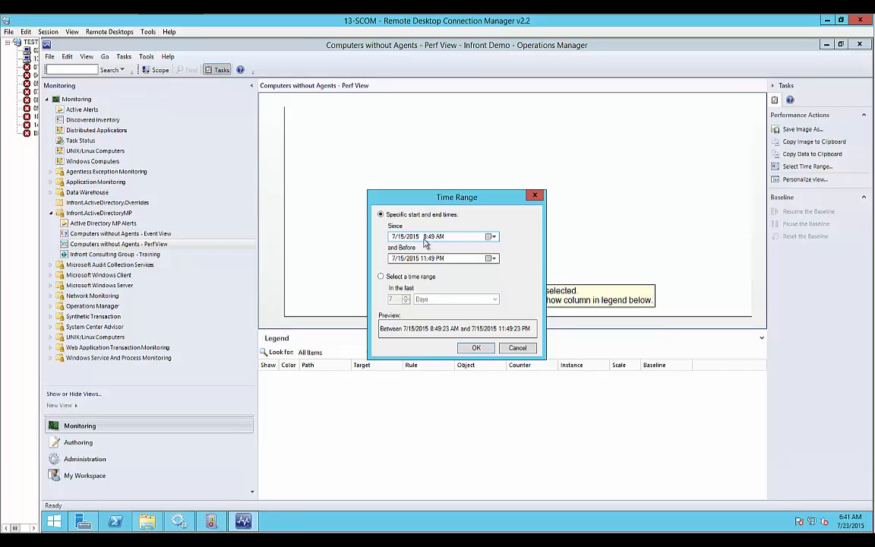
pyautogui.click(400, 237)
pyautogui.write('23')
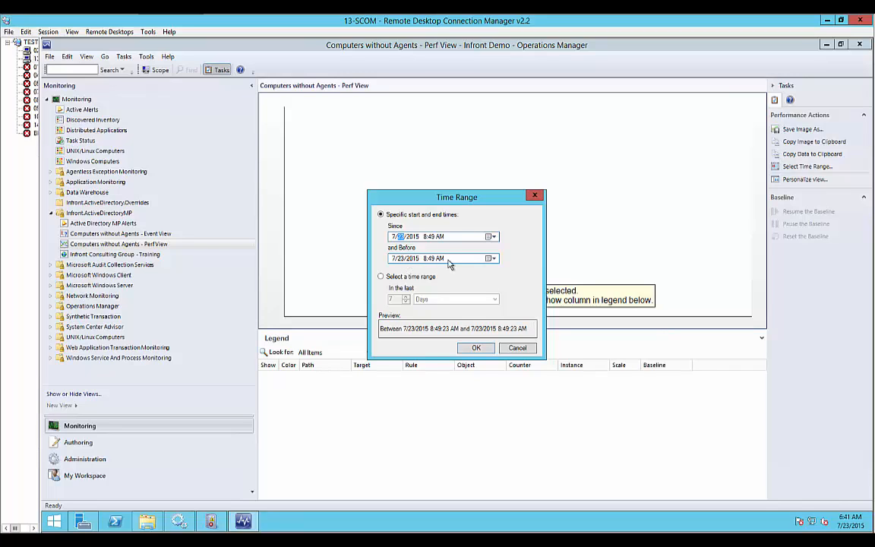
# Set the time range's start time to 6:30 AM and the end time's minutes to 30, and apply the range.
pyautogui.click(436, 238)
pyautogui.click(425, 238)
pyautogui.write('6:30')
pyautogui.click(427, 261)
pyautogui.click(431, 260)
pyautogui.write('30')
pyautogui.click(477, 347)
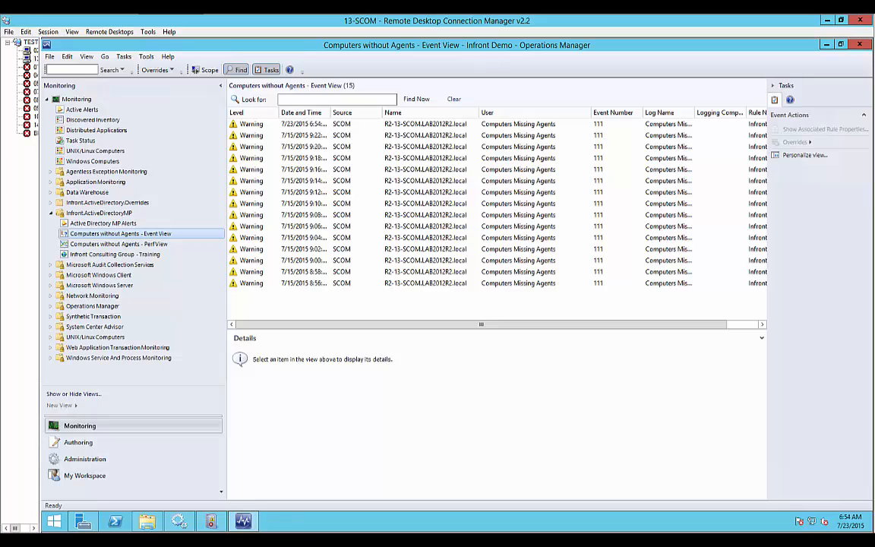
# Review the second alert in Active Directory MP Alerts and highlight the machine list in the newest Computers without Agents event's description.
pyautogui.click(114, 224)
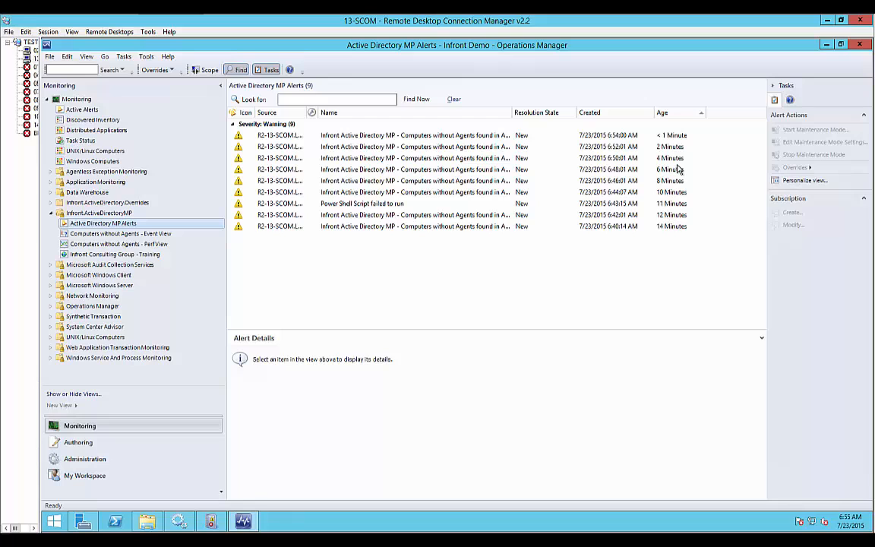
pyautogui.click(288, 149)
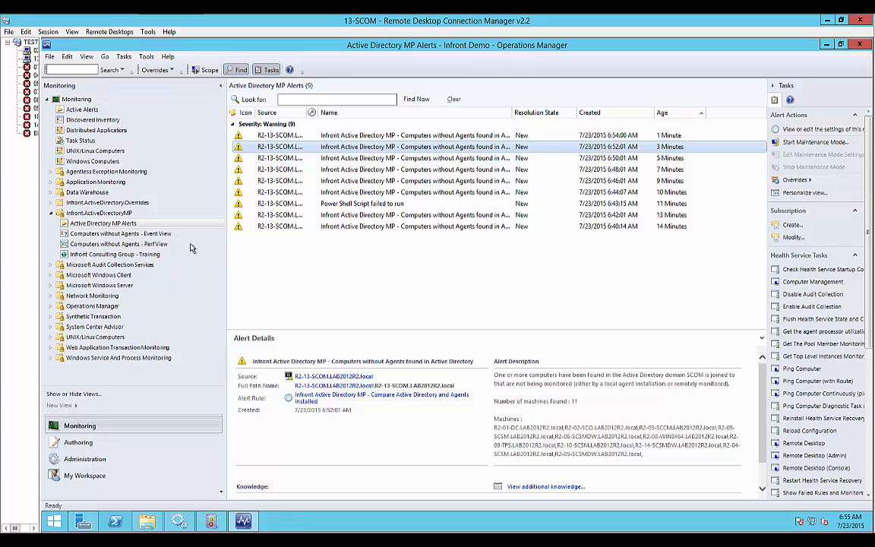
pyautogui.click(115, 234)
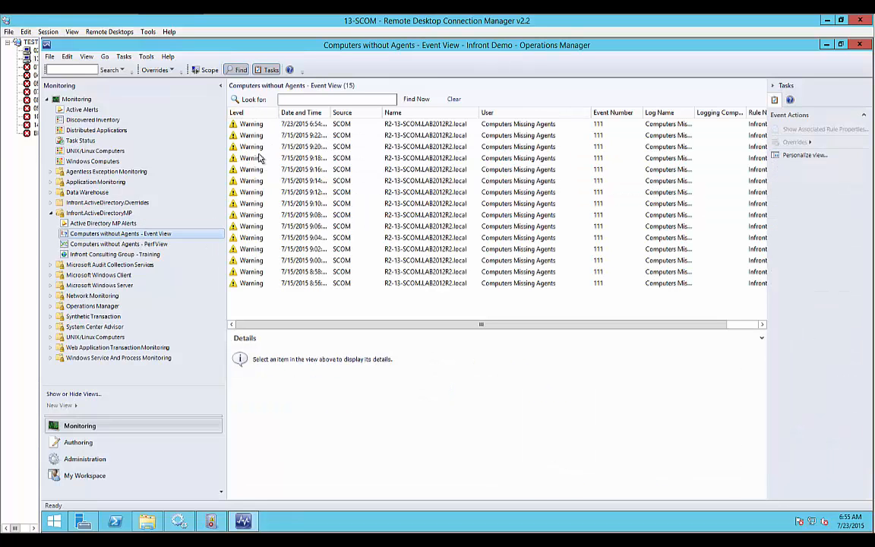
pyautogui.click(295, 126)
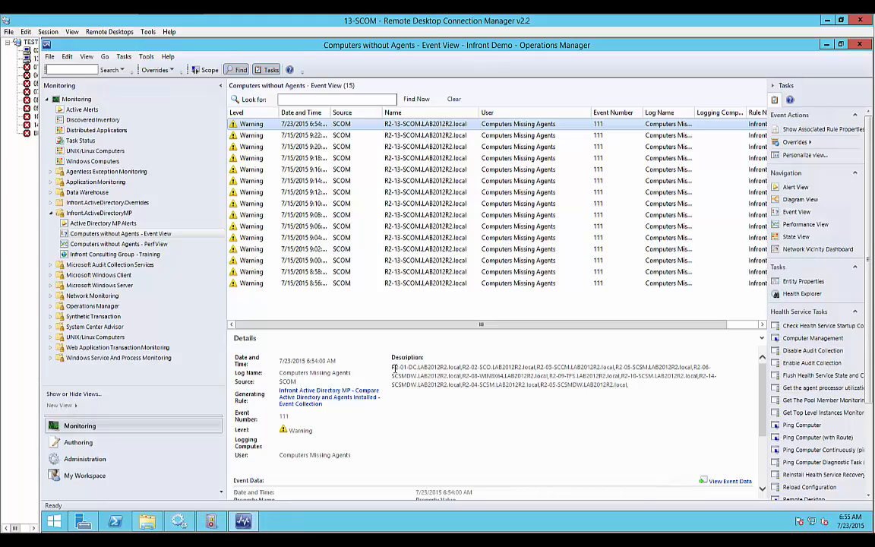
pyautogui.moveTo(394, 367); pyautogui.dragTo(634, 391)
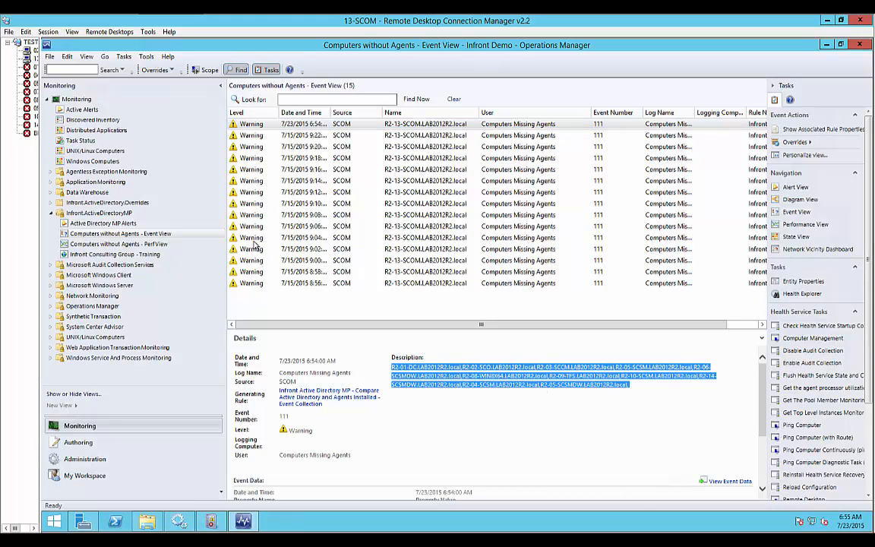
# Return to the Computers without Agents - Perf View.
pyautogui.click(126, 244)
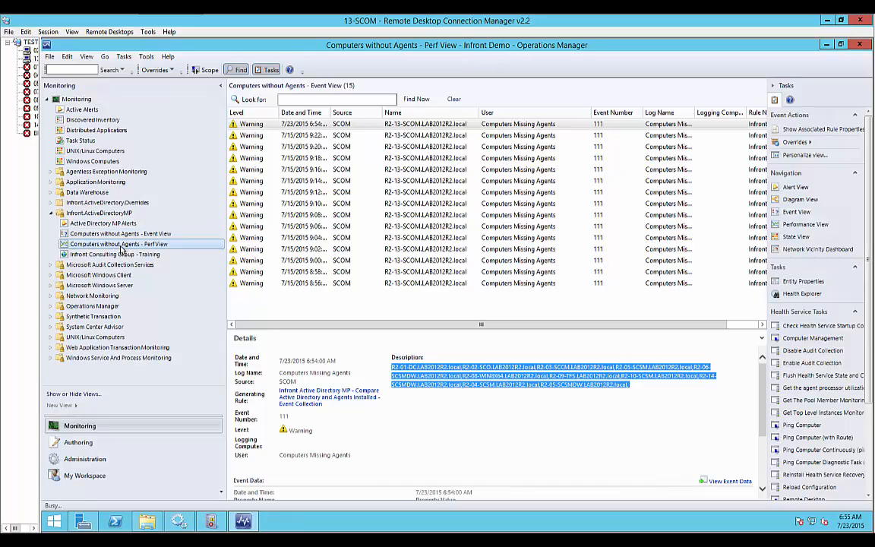